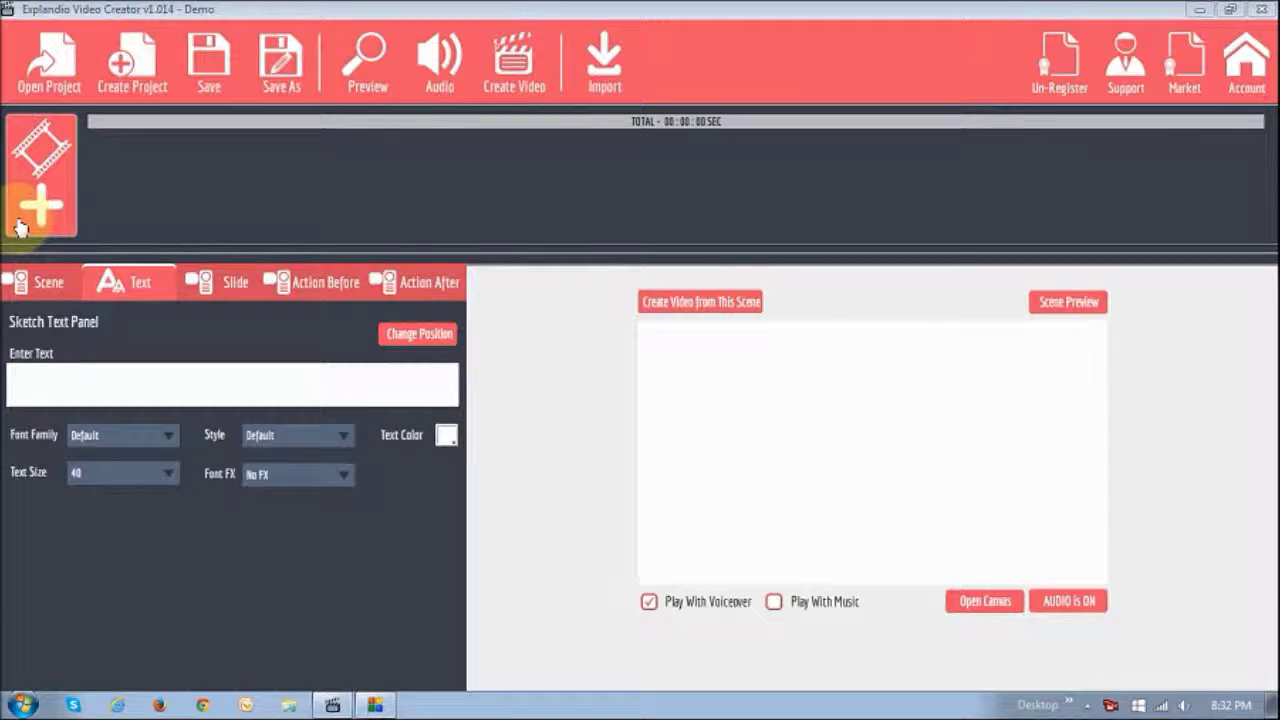
# Step: Add slide_5 from the Photo Show 3 animated pack to the timeline as an 8.7 sec scene
pyautogui.click(42, 210)
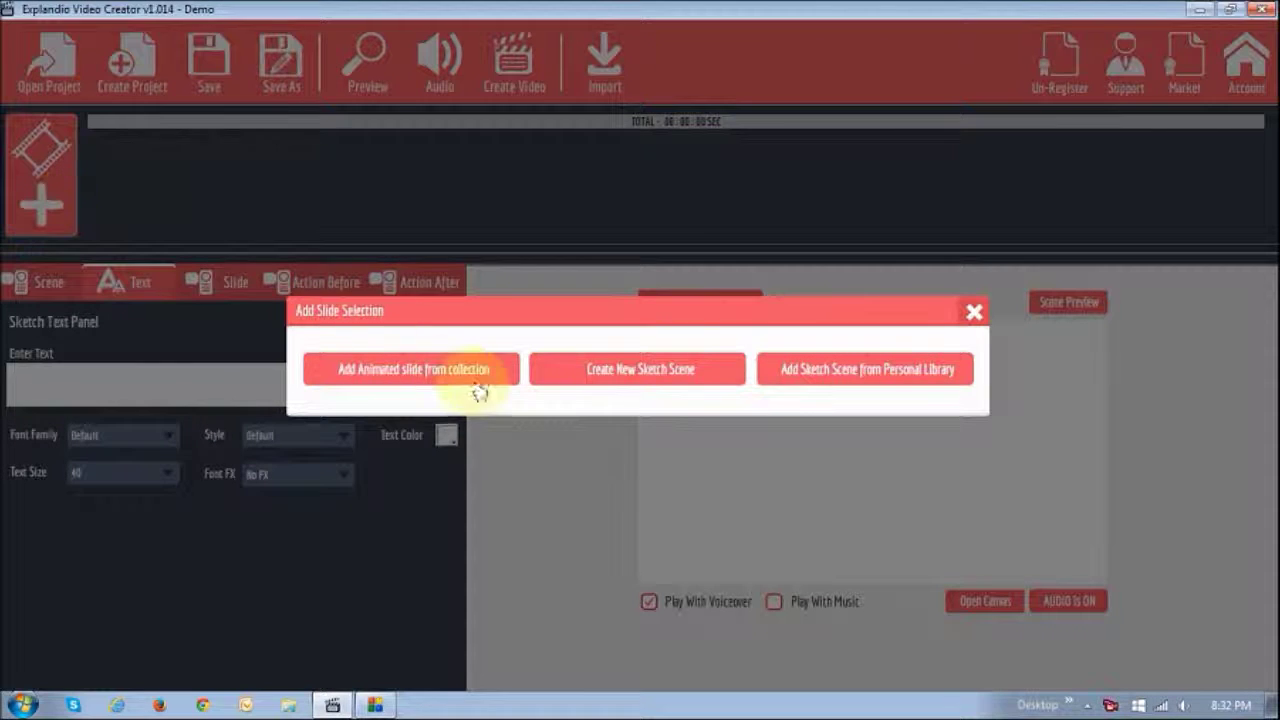
pyautogui.click(435, 385)
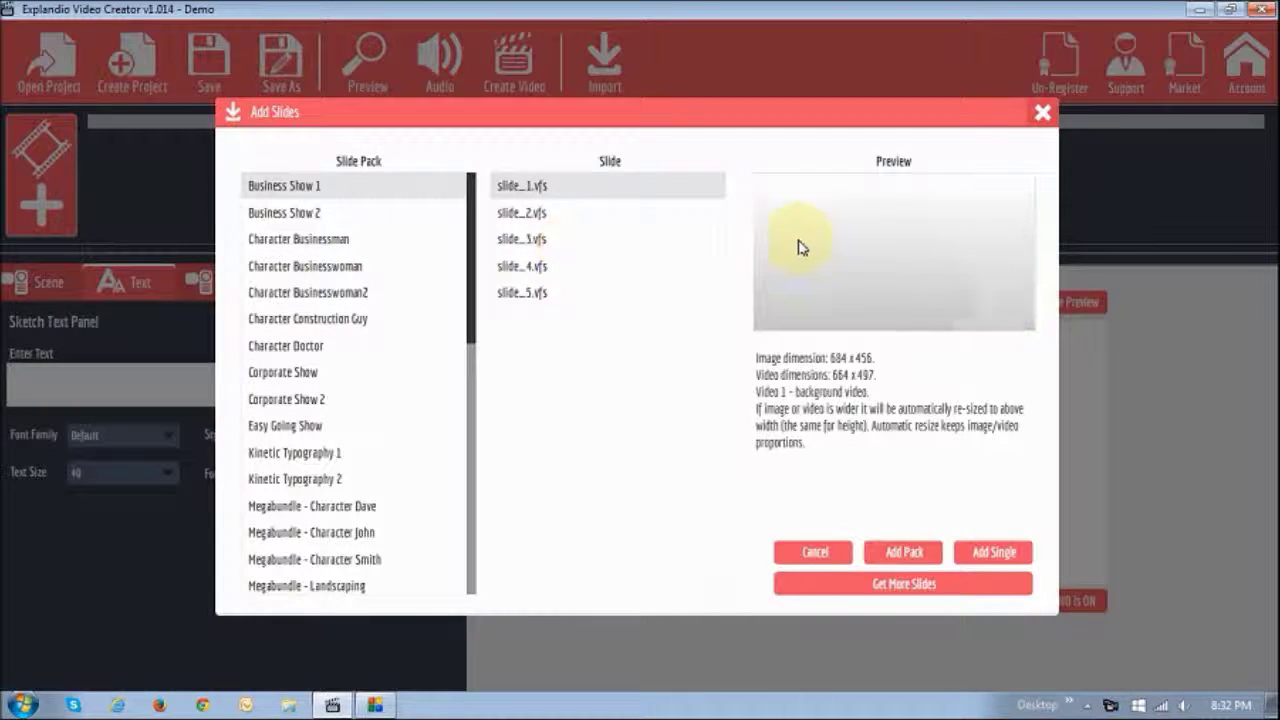
pyautogui.moveTo(474, 310); pyautogui.dragTo(463, 510)
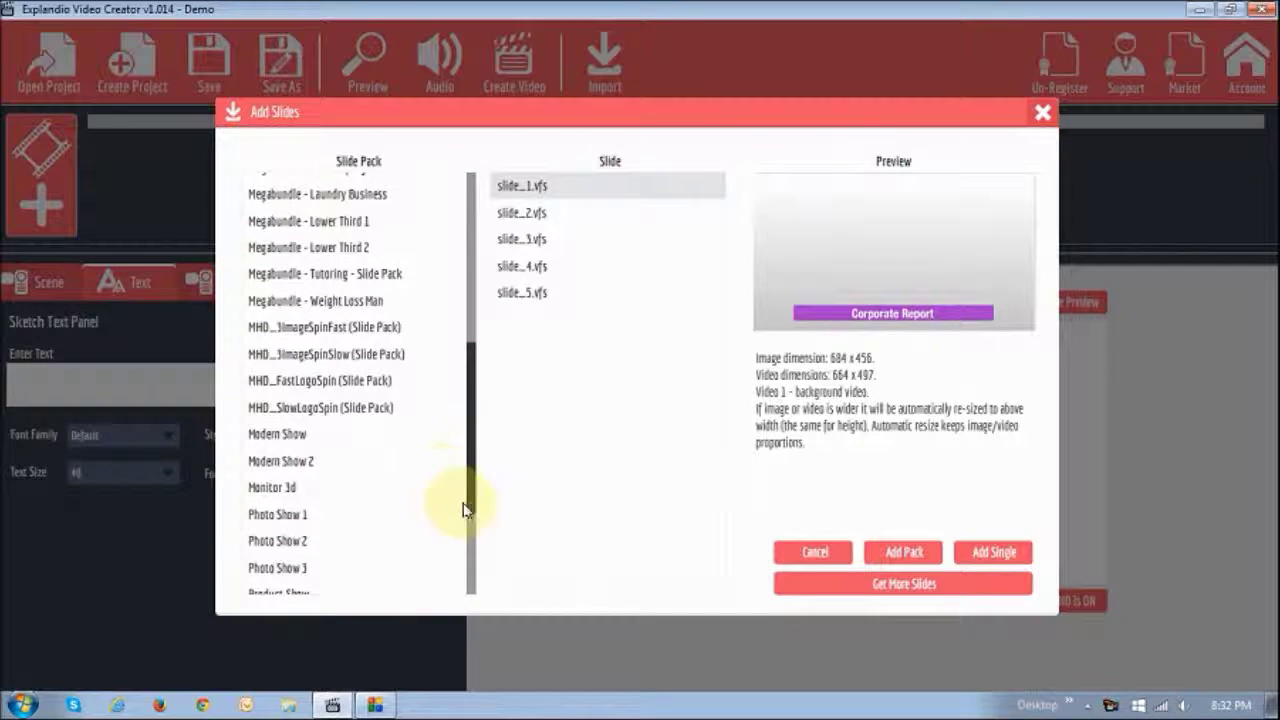
pyautogui.click(285, 567)
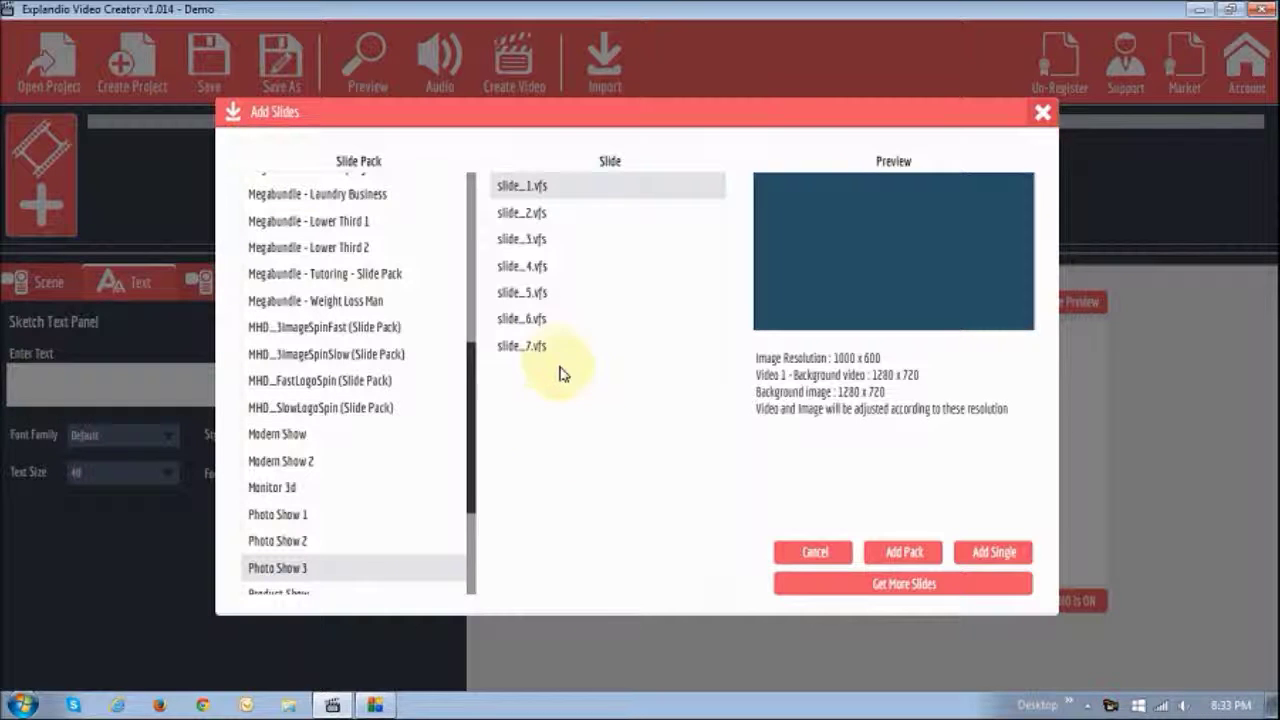
pyautogui.click(543, 296)
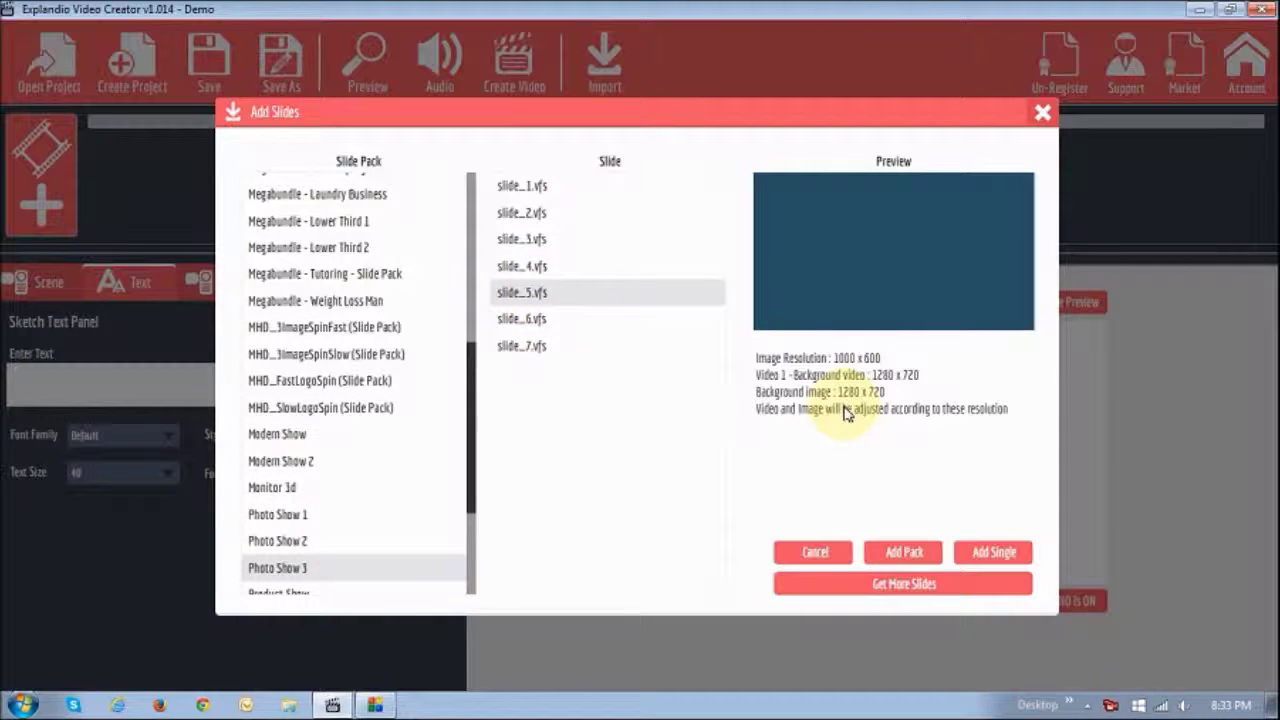
pyautogui.click(985, 556)
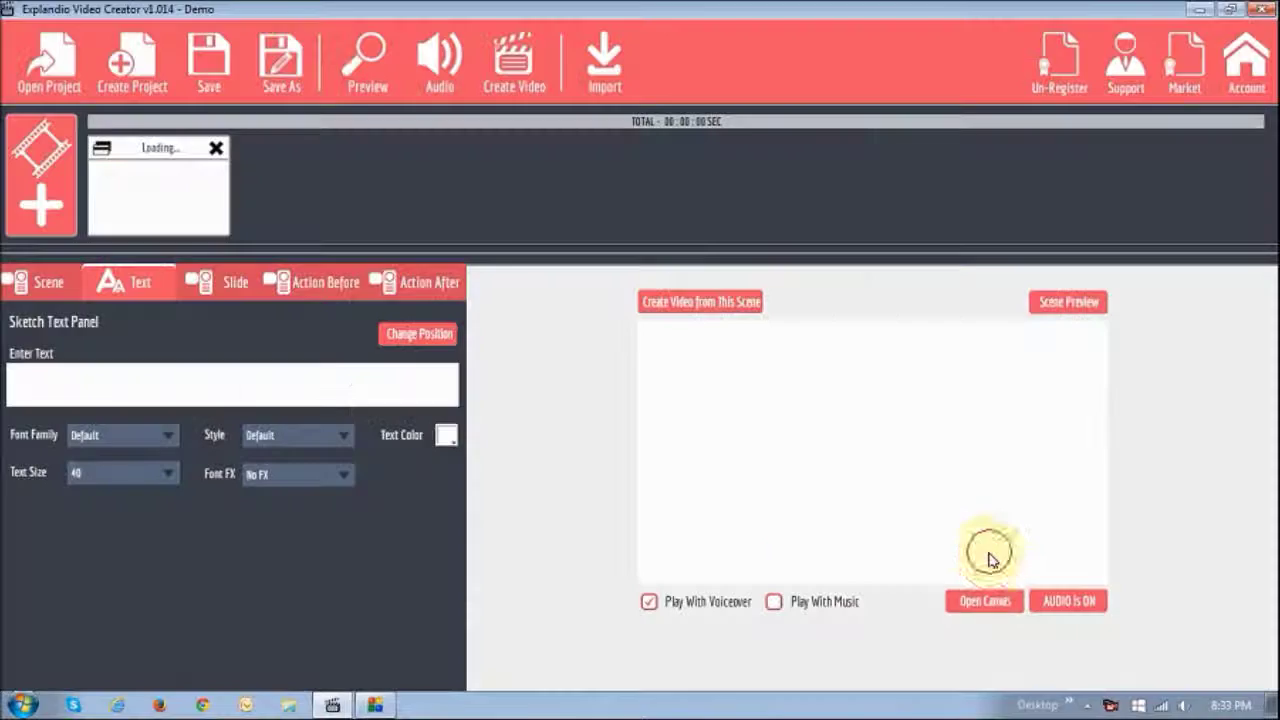
# Step: Load the Harbour collage into Image Area 1
pyautogui.click(185, 205)
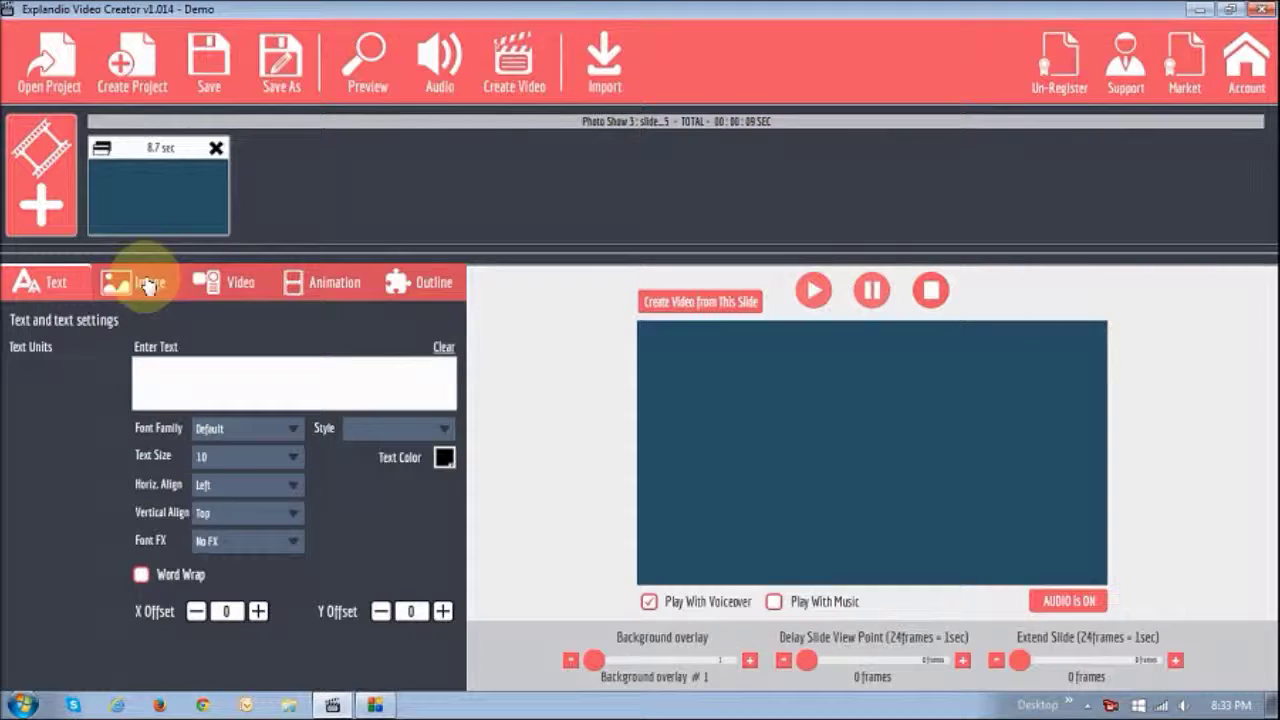
pyautogui.click(140, 284)
pyautogui.click(136, 204)
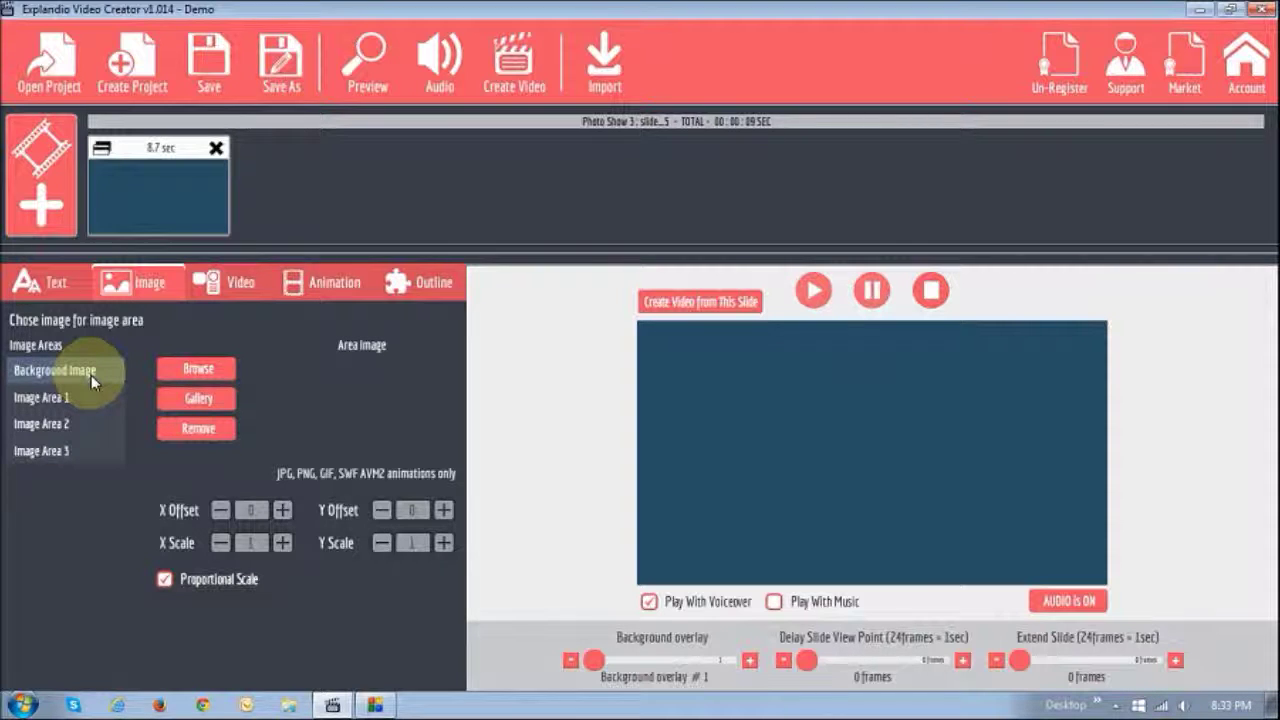
pyautogui.click(57, 400)
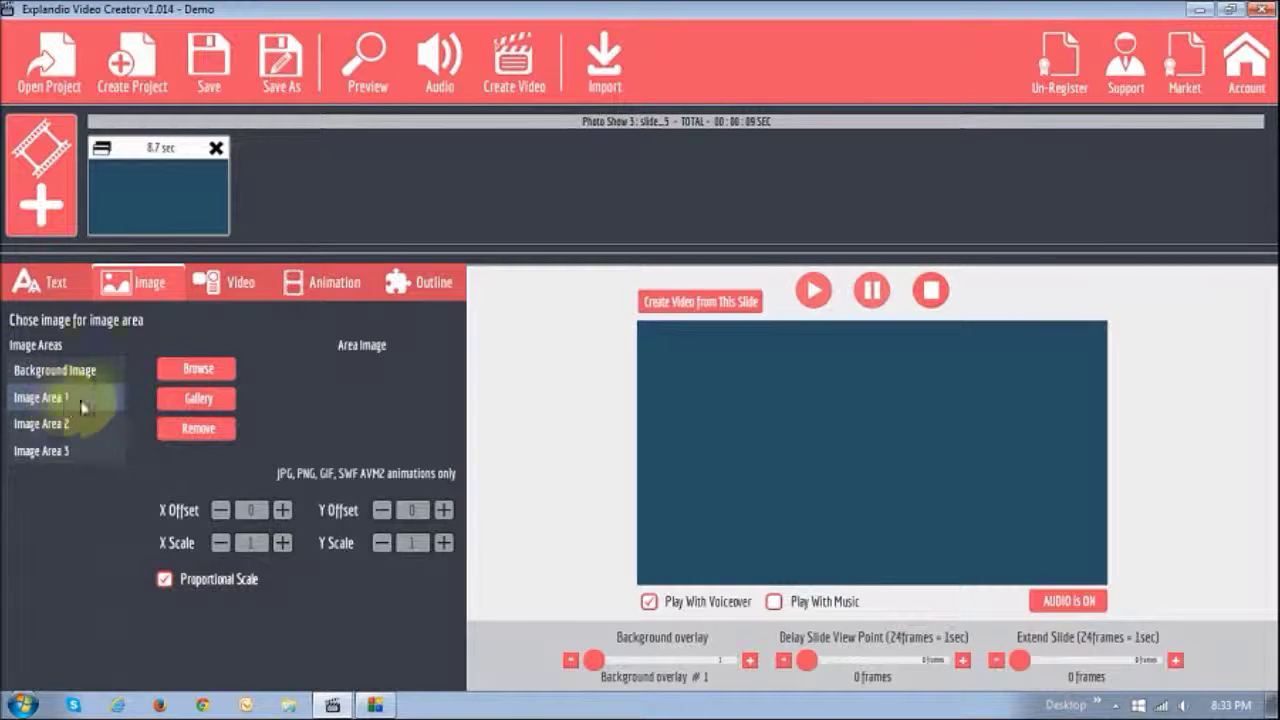
pyautogui.click(197, 369)
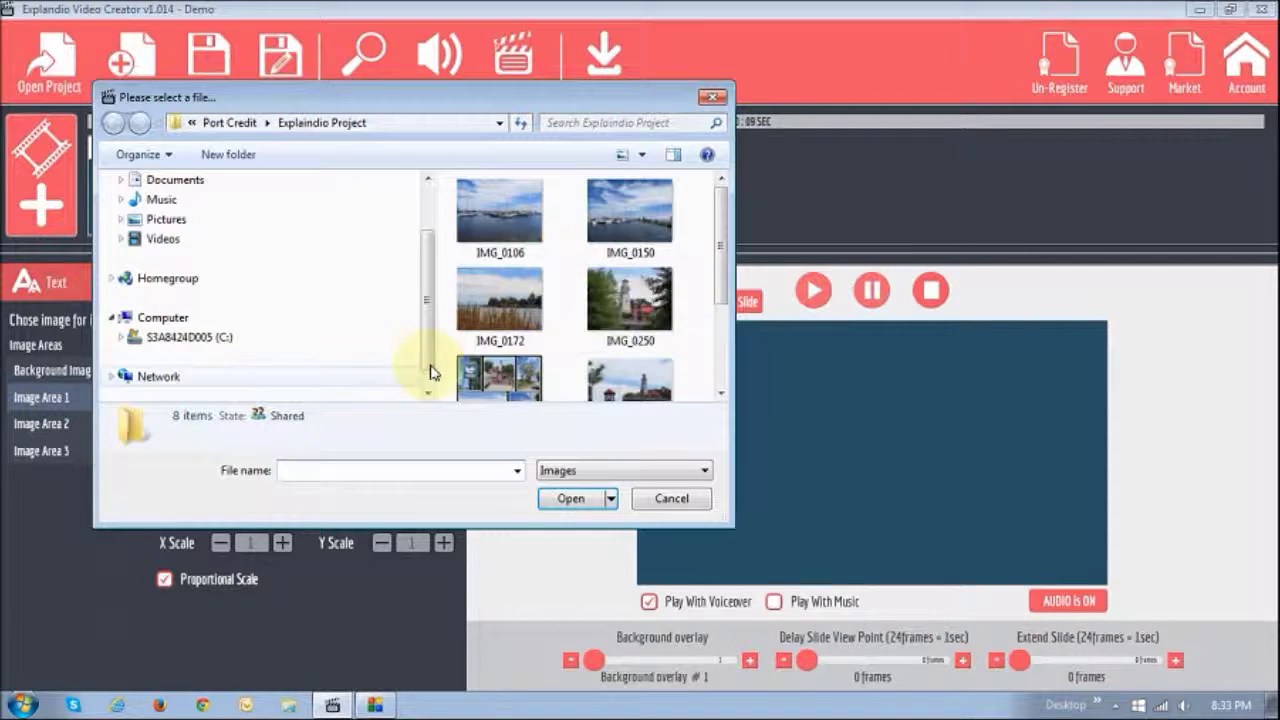
pyautogui.moveTo(722, 252); pyautogui.dragTo(722, 340)
pyautogui.doubleClick(497, 232)
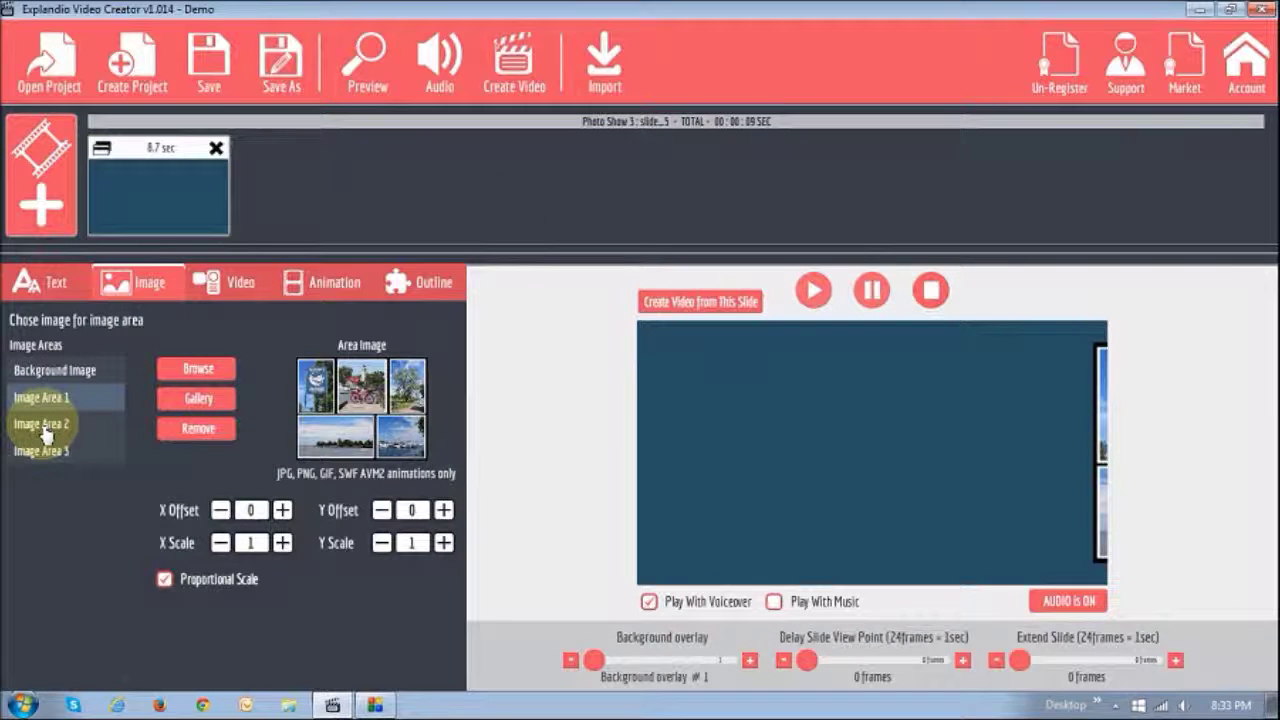
# Step: Fill Image Area 2 with the Memorial Park collage and Image Area 3 with the children's playground collage
pyautogui.click(44, 427)
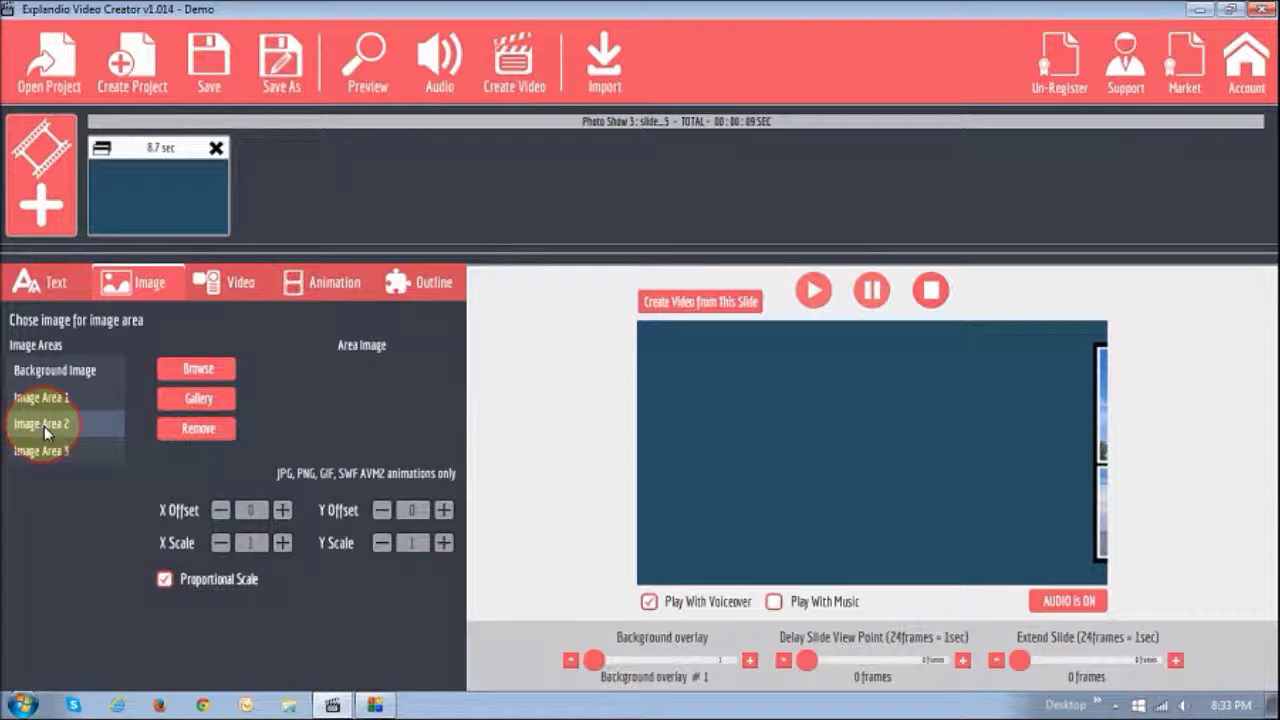
pyautogui.click(198, 372)
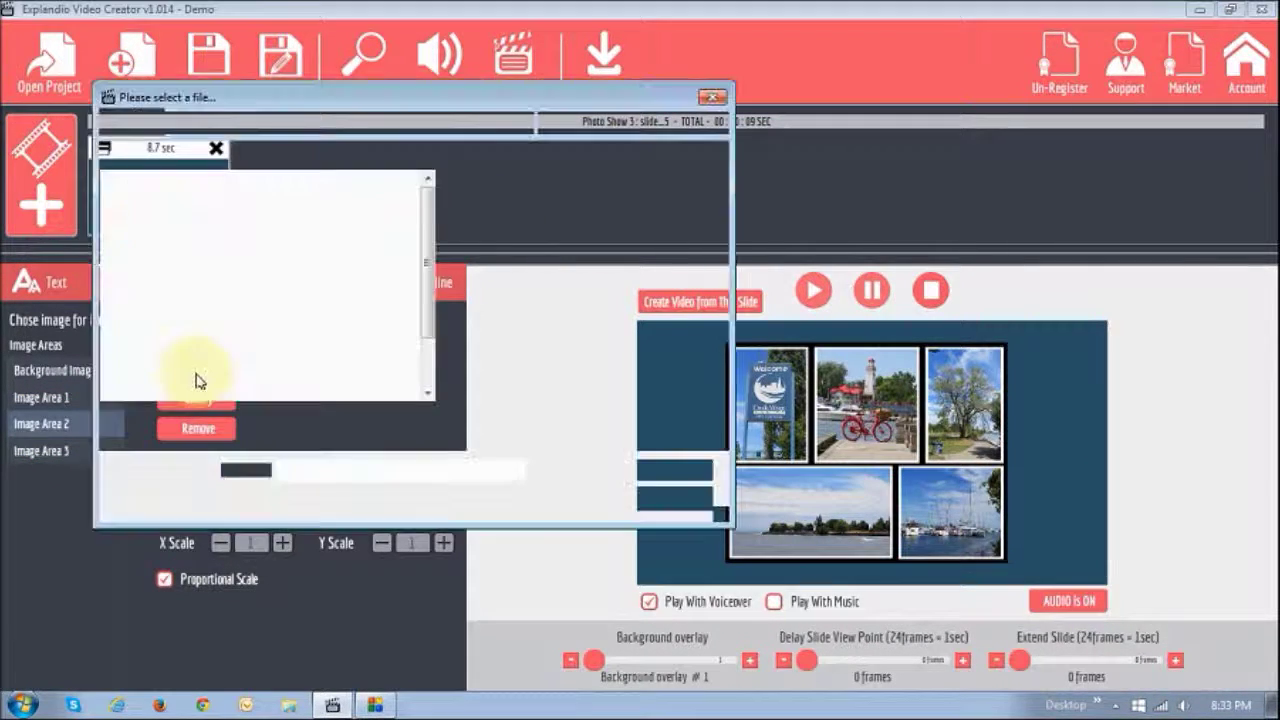
pyautogui.moveTo(720, 258); pyautogui.dragTo(728, 360)
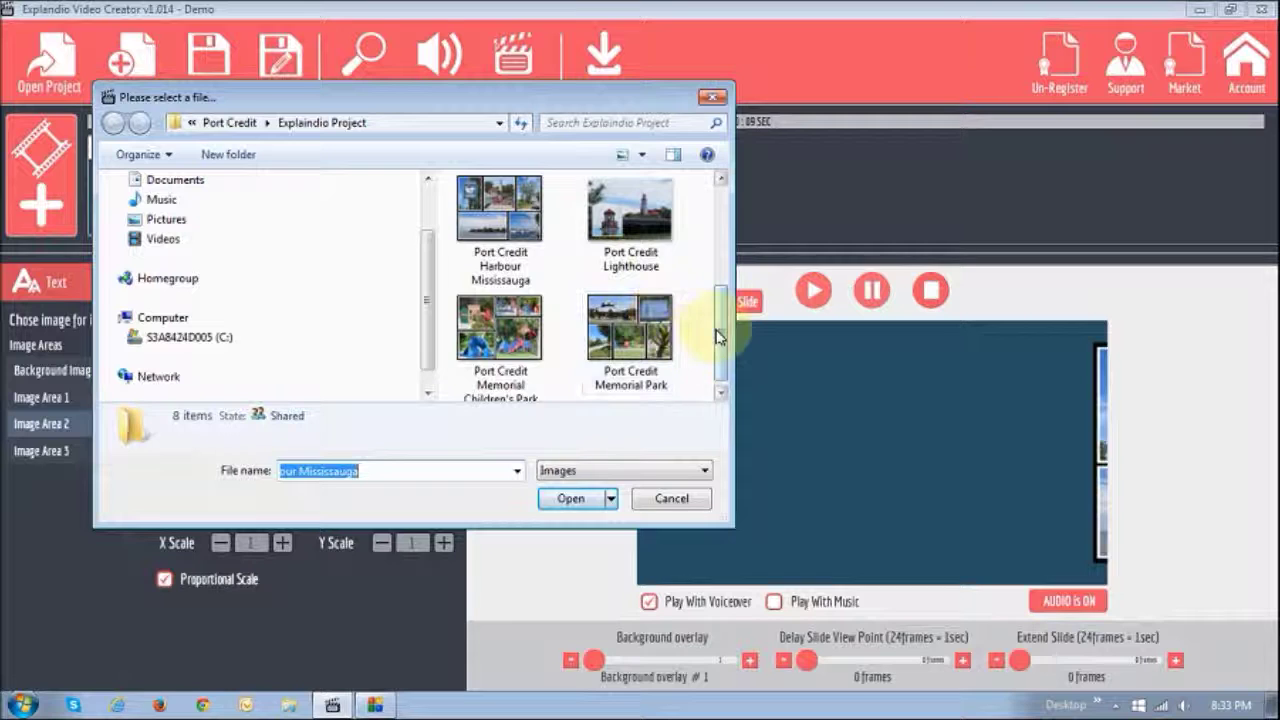
pyautogui.moveTo(728, 360)
pyautogui.mouseDown()
pyautogui.moveTo(726, 372)
pyautogui.moveTo(726, 252)
pyautogui.moveTo(726, 370)
pyautogui.mouseUp()
pyautogui.doubleClick(645, 320)
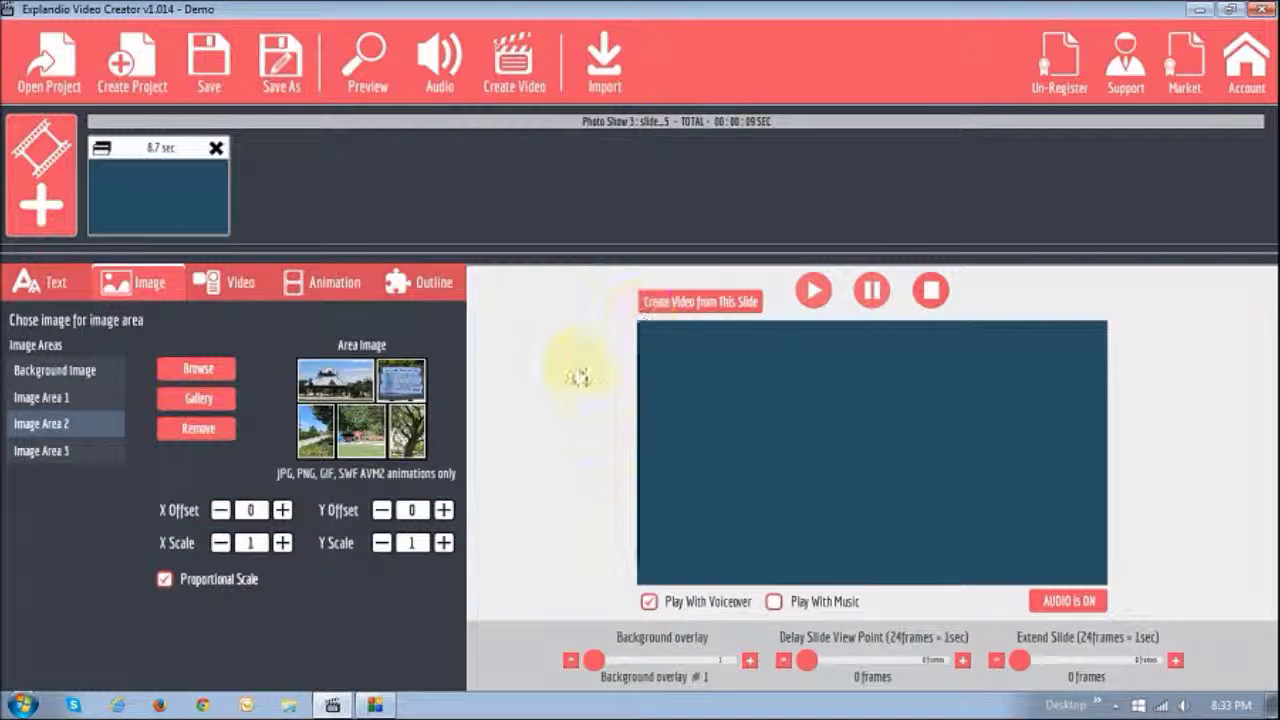
pyautogui.click(40, 451)
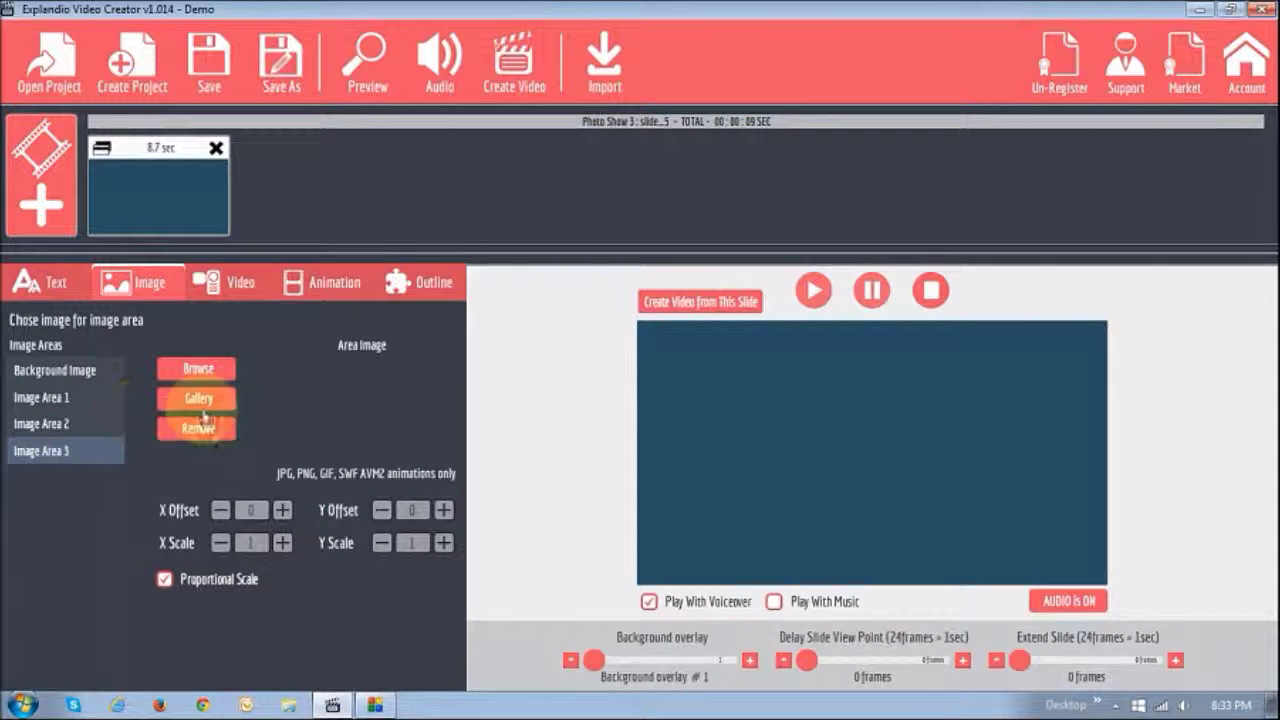
pyautogui.click(199, 372)
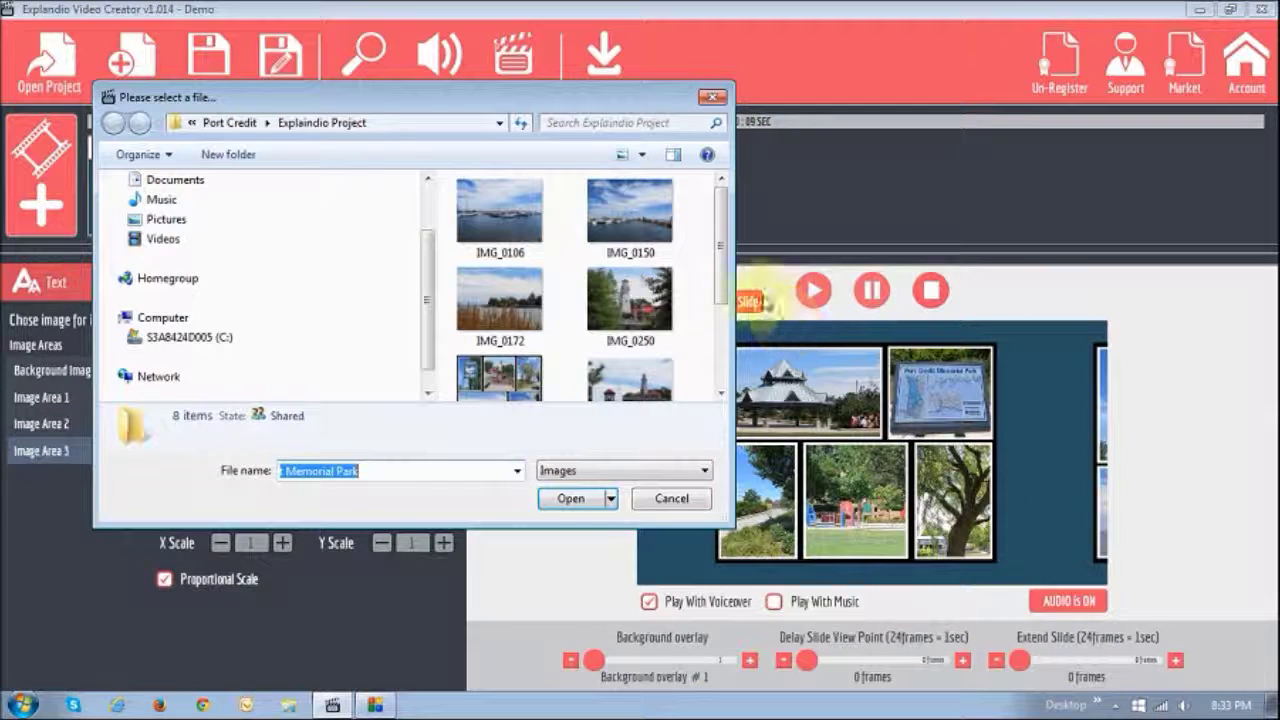
pyautogui.moveTo(727, 265); pyautogui.dragTo(730, 340)
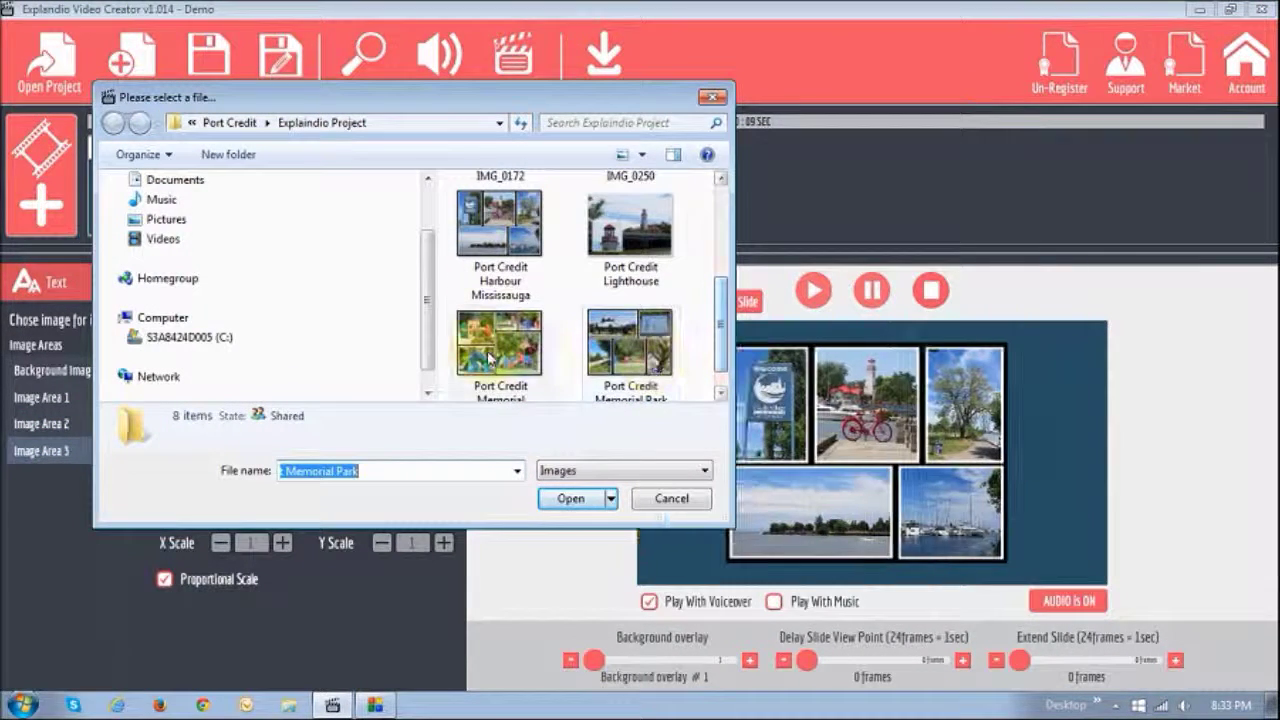
pyautogui.doubleClick(493, 358)
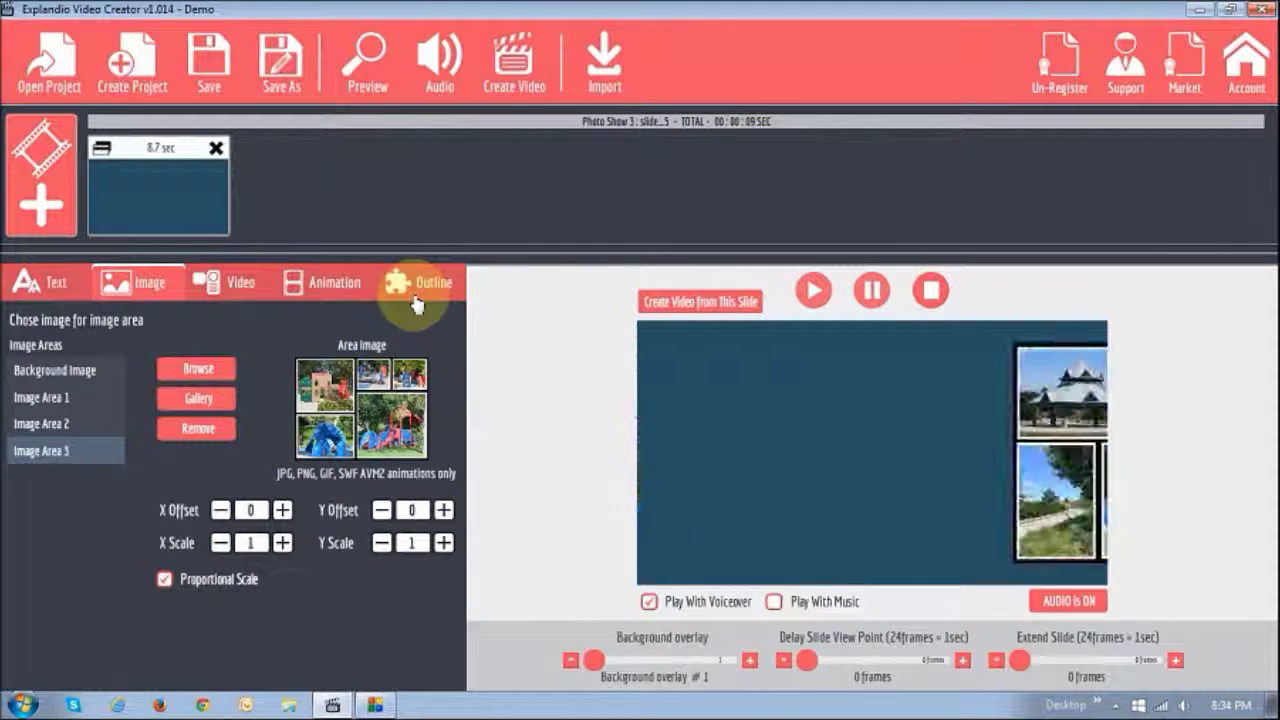
# Step: Turn on Outline Area 1 and set its colour to light blue behind the collages
pyautogui.click(430, 290)
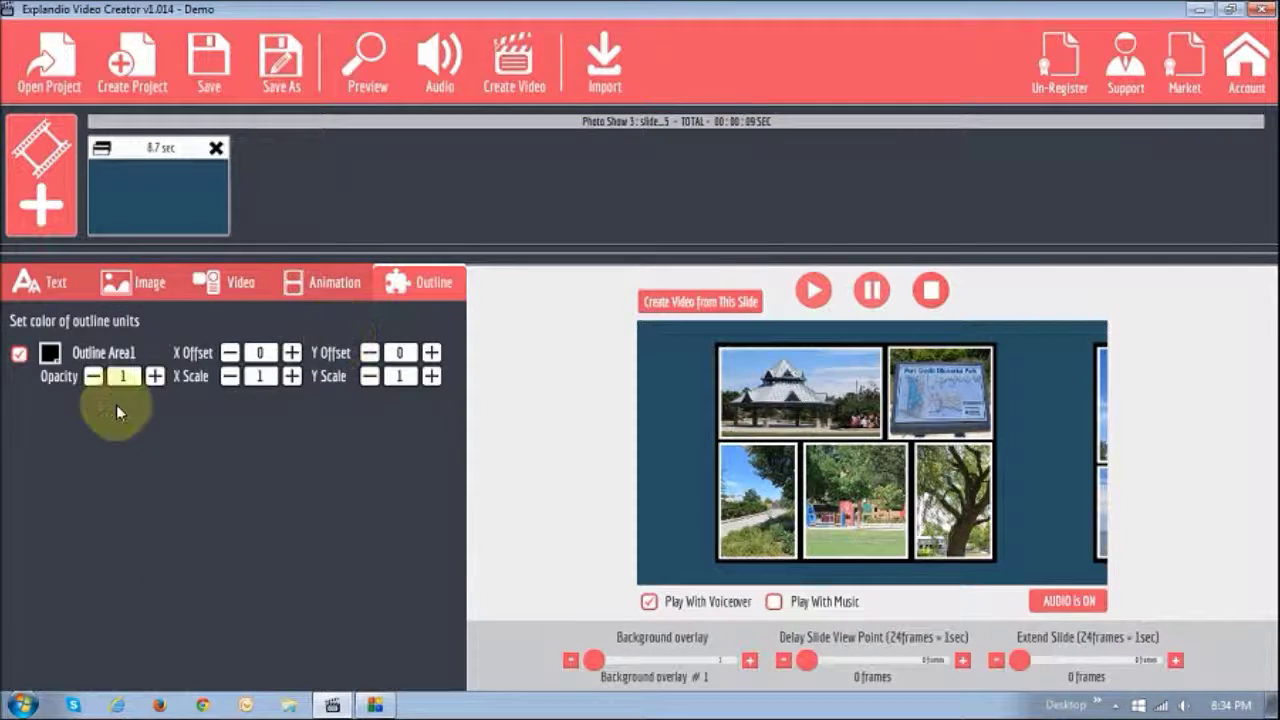
pyautogui.click(20, 356)
pyautogui.click(49, 354)
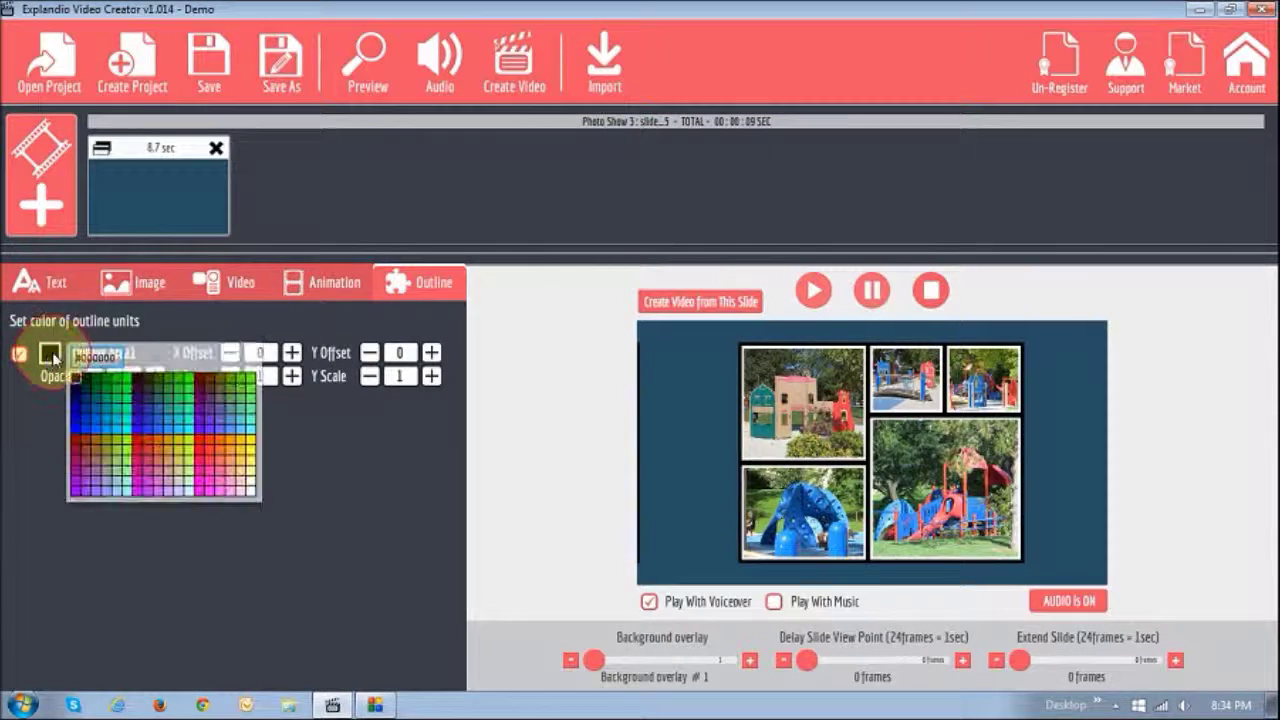
pyautogui.click(74, 428)
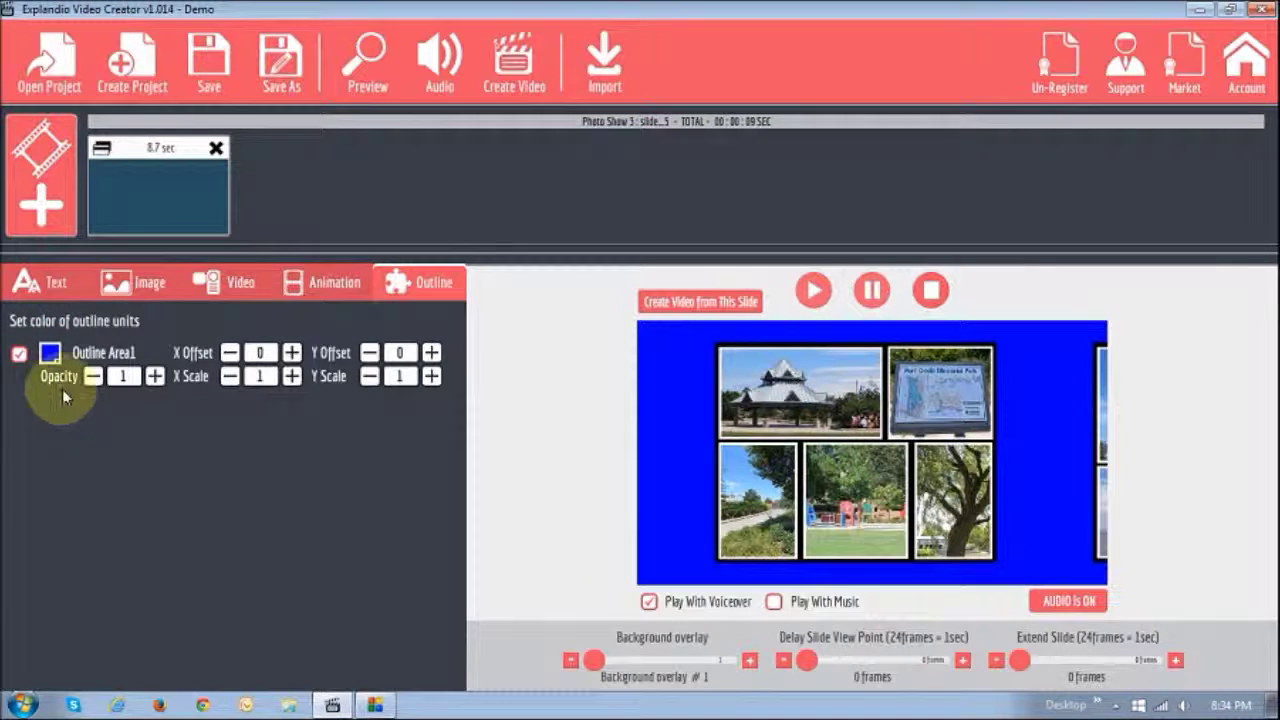
pyautogui.click(49, 354)
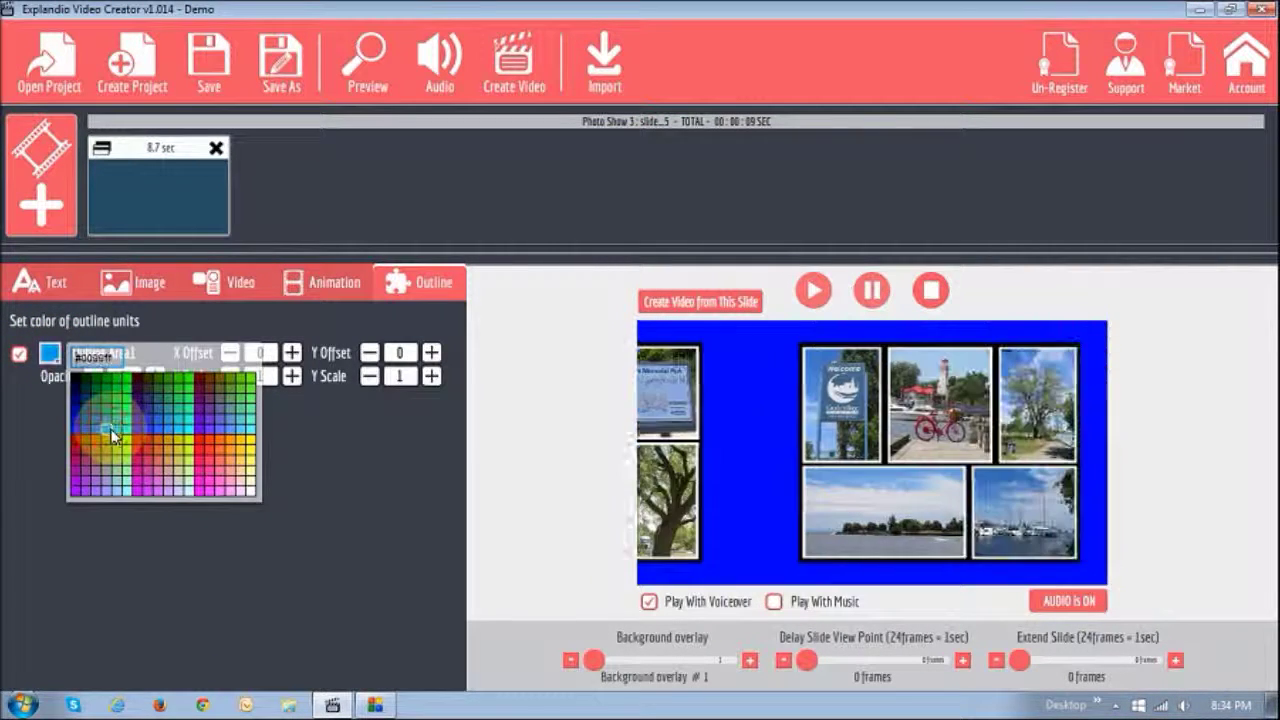
pyautogui.click(117, 434)
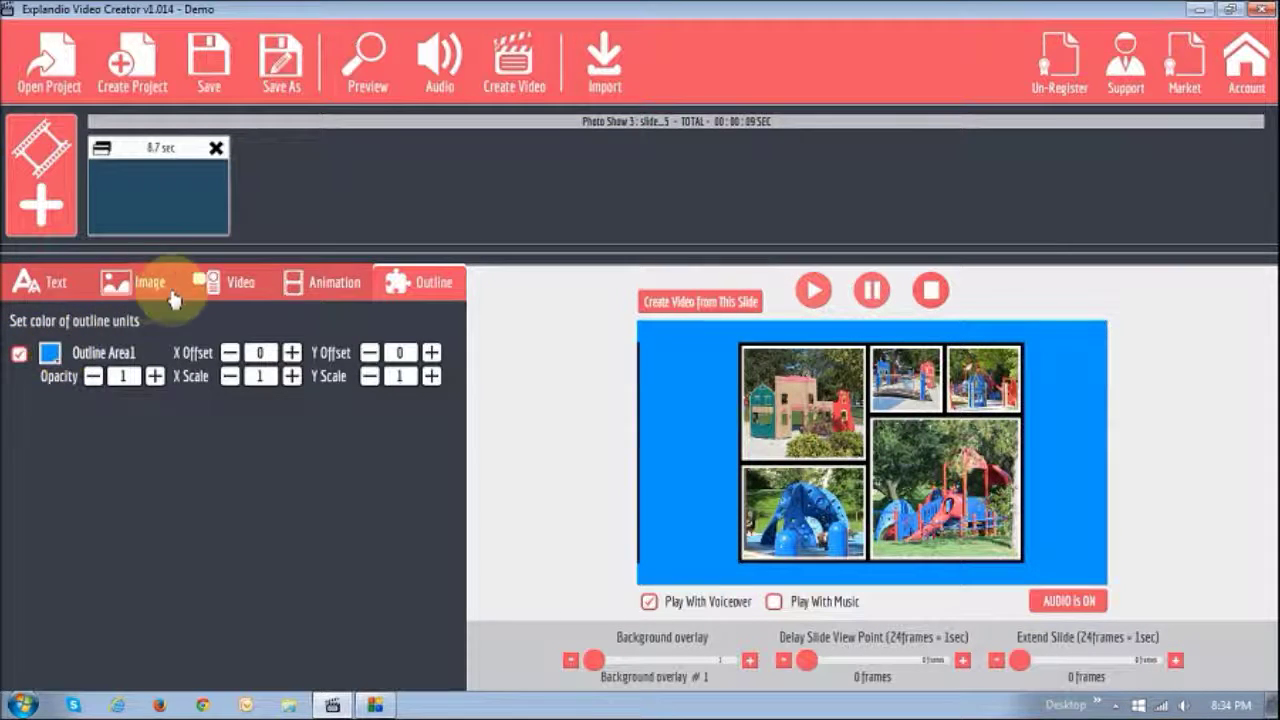
# Step: Set IMG_0150 as the background image, then remove it to leave a plain blue backdrop
pyautogui.click(236, 288)
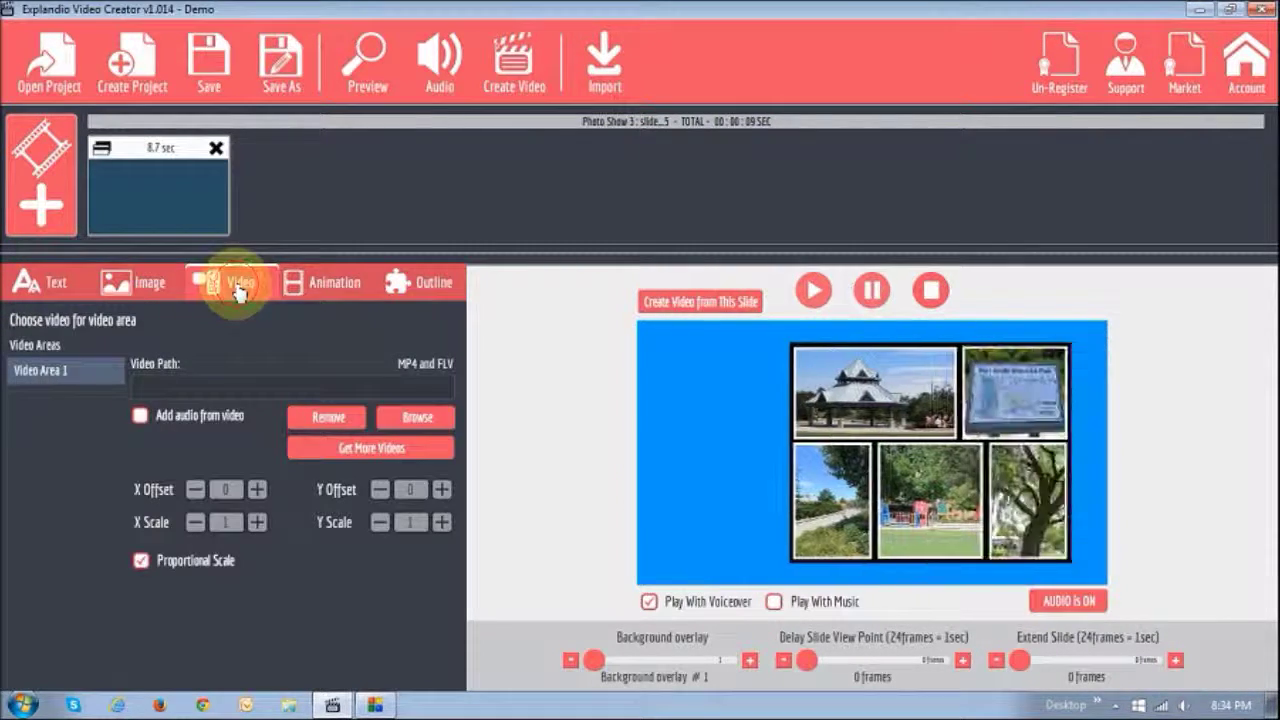
pyautogui.click(130, 282)
pyautogui.click(48, 372)
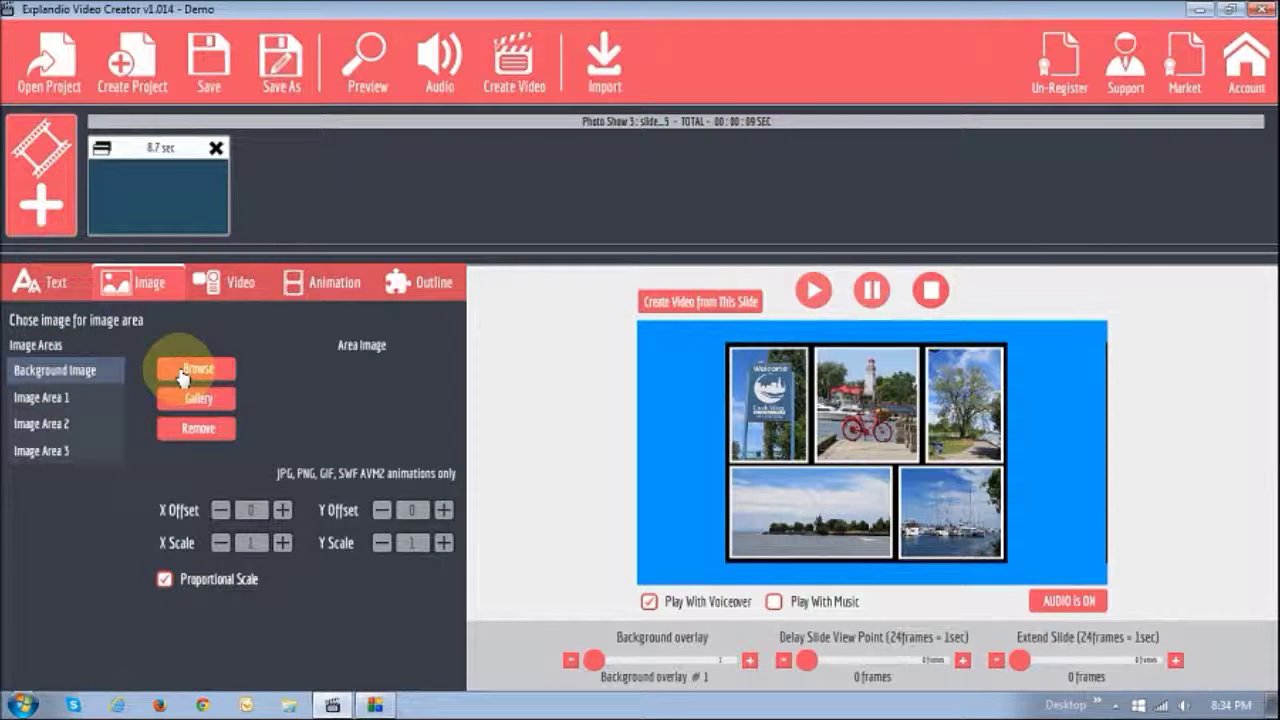
pyautogui.click(195, 372)
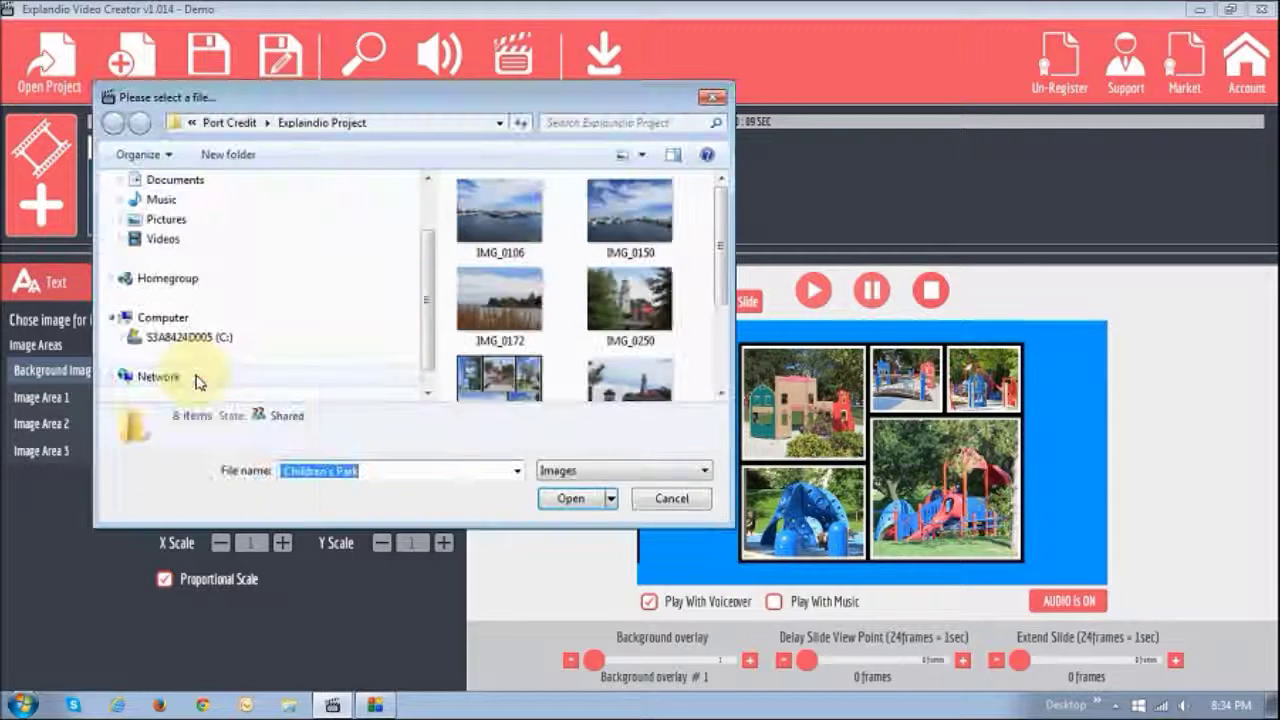
pyautogui.doubleClick(609, 221)
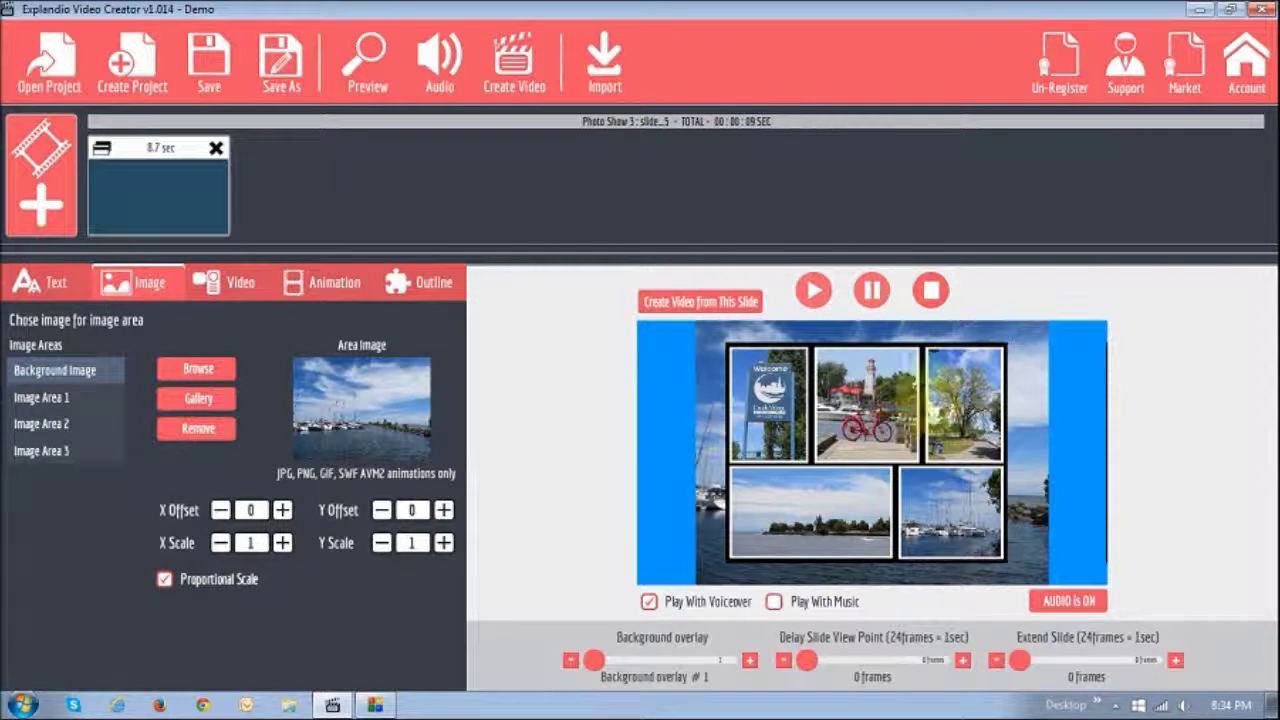
pyautogui.click(197, 429)
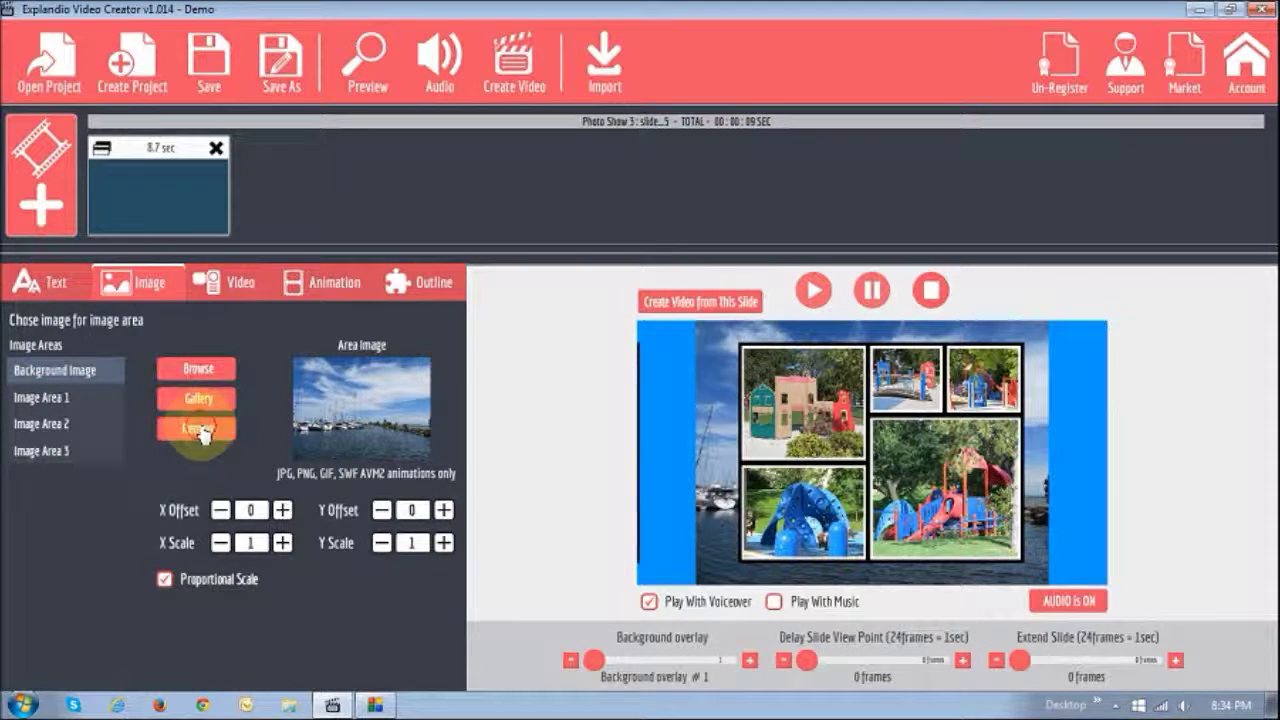
pyautogui.click(220, 288)
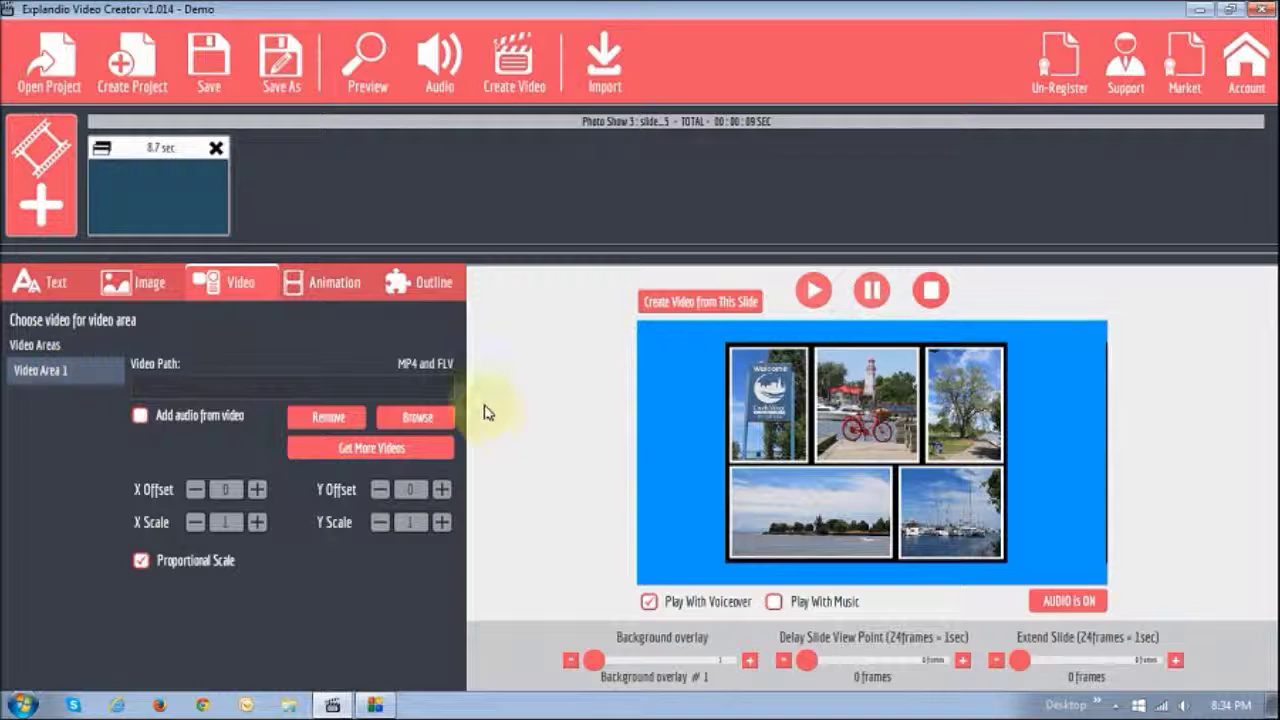
# Step: Load MVI_2031 into Video Area 1, trying overlay 24 before leaving it at 1
pyautogui.click(420, 423)
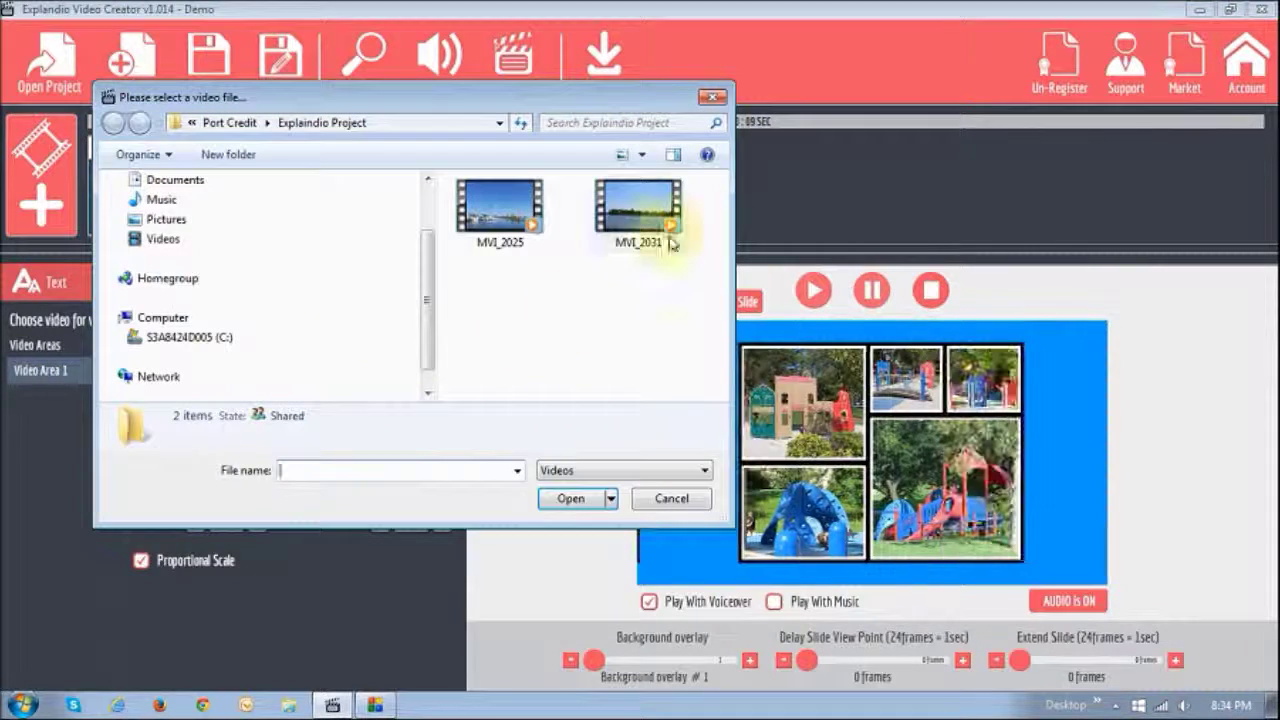
pyautogui.doubleClick(642, 216)
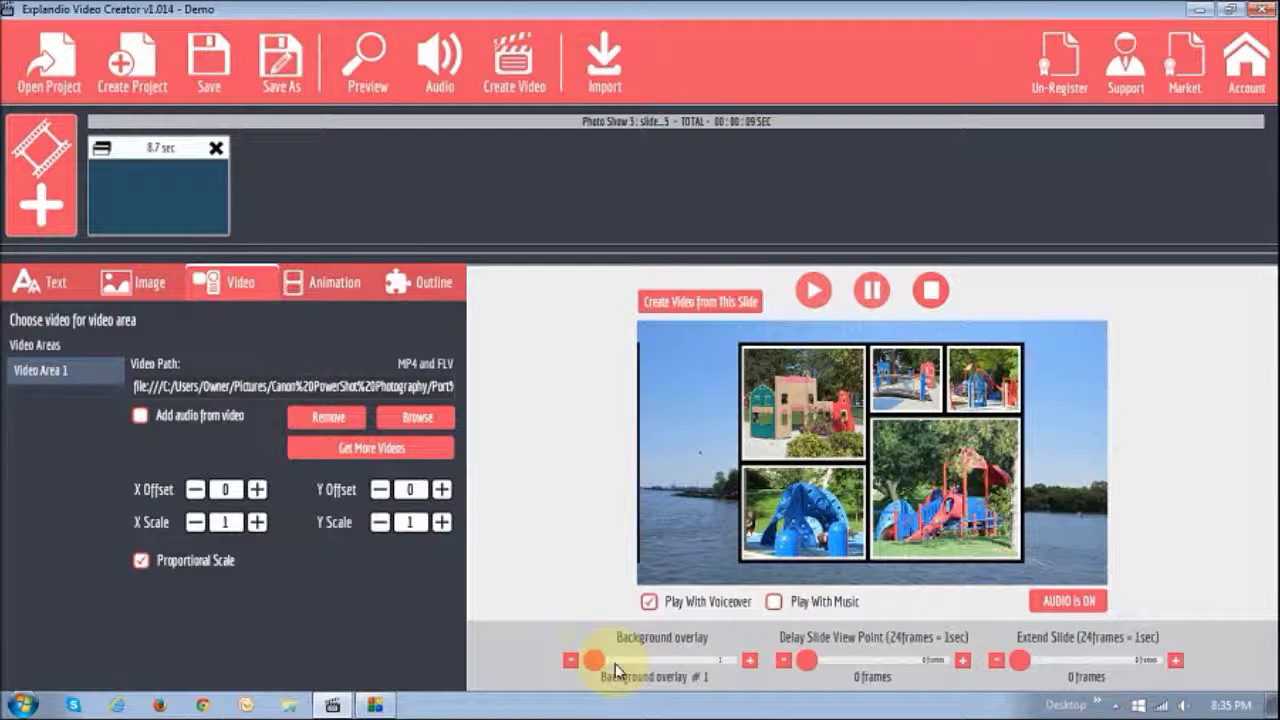
pyautogui.moveTo(636, 664); pyautogui.dragTo(726, 662)
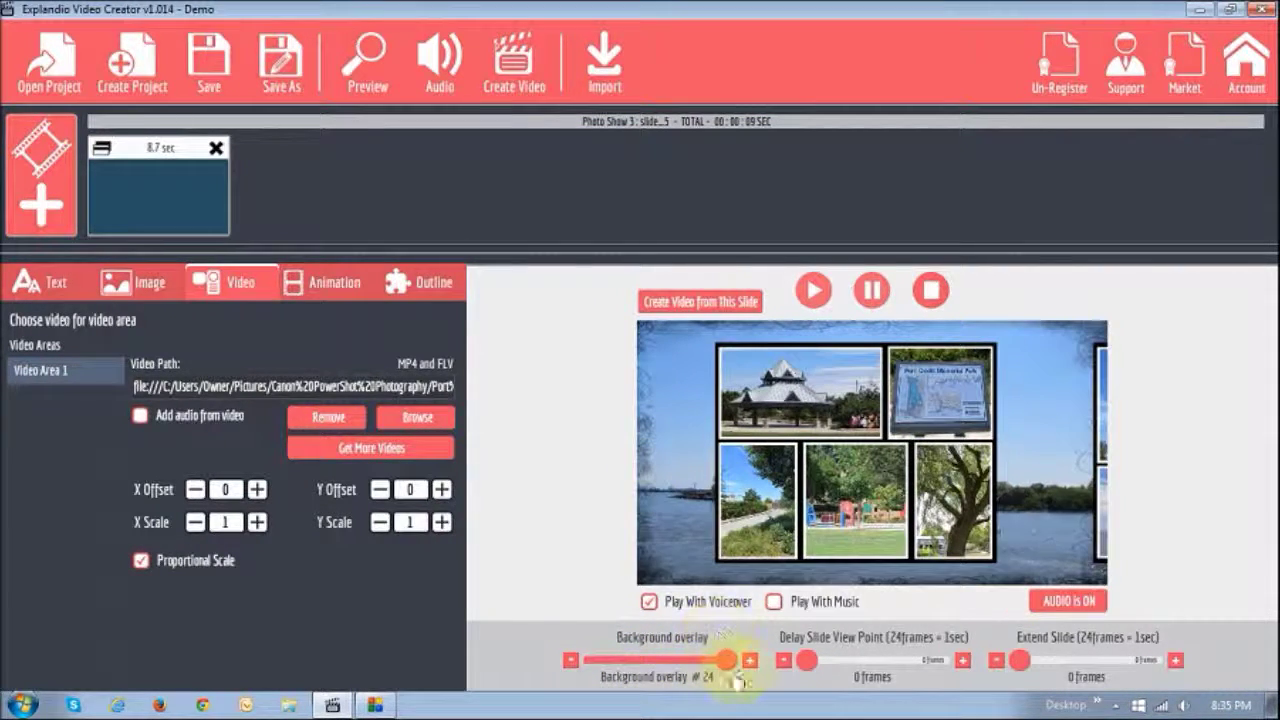
pyautogui.moveTo(724, 662); pyautogui.dragTo(590, 663)
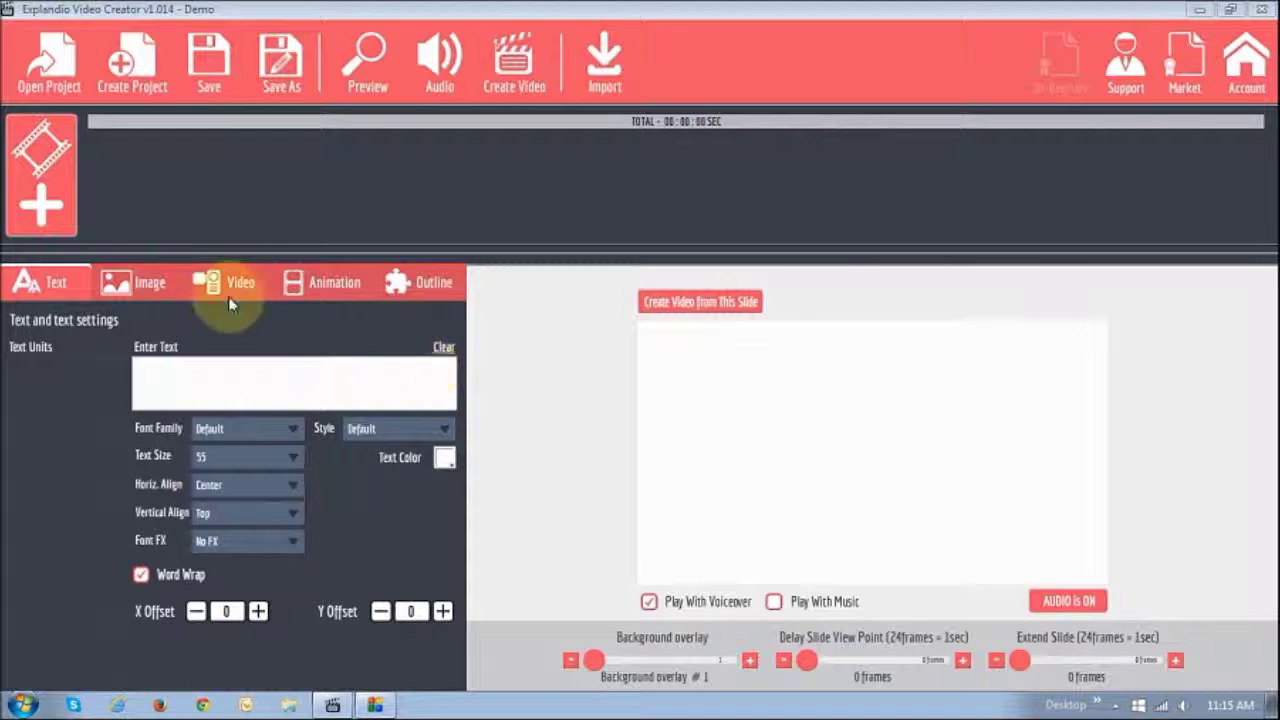
# Step: Open the Add Slide Selection dialog for the empty project
pyautogui.click(42, 208)
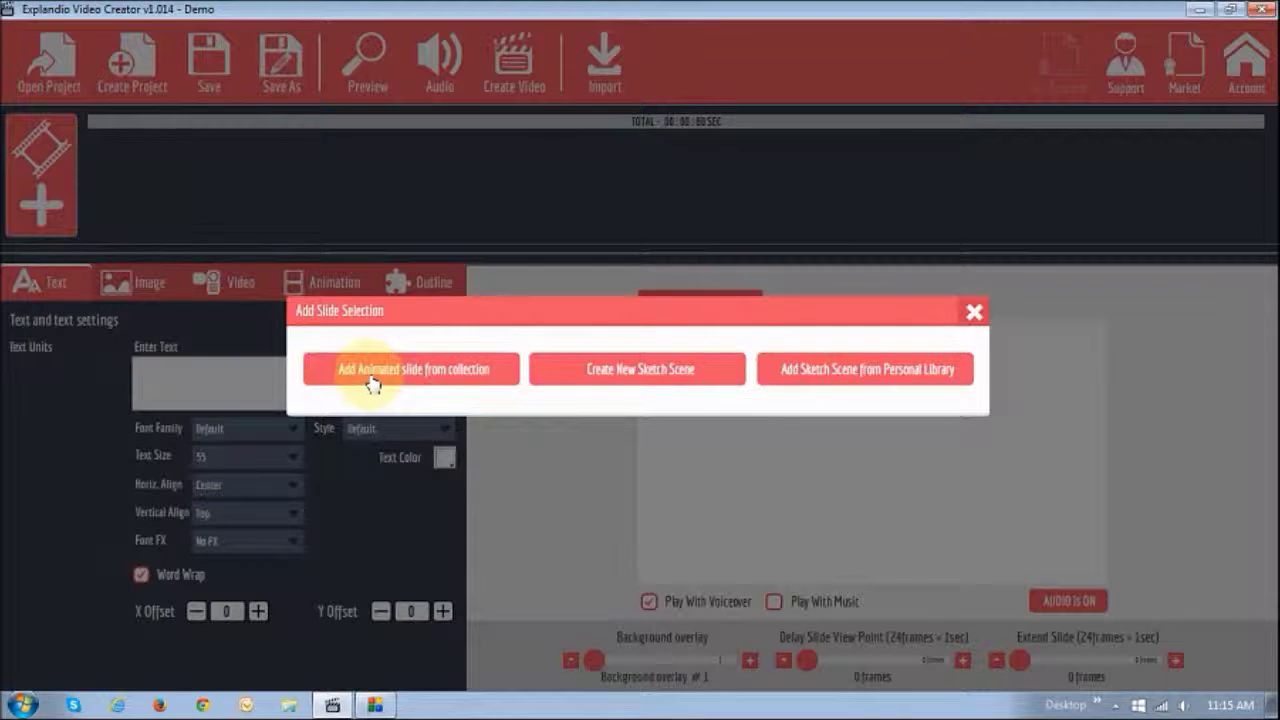
# Step: Open the animated slide collection and preview Business Show 1 slides 2 through 5
pyautogui.click(434, 378)
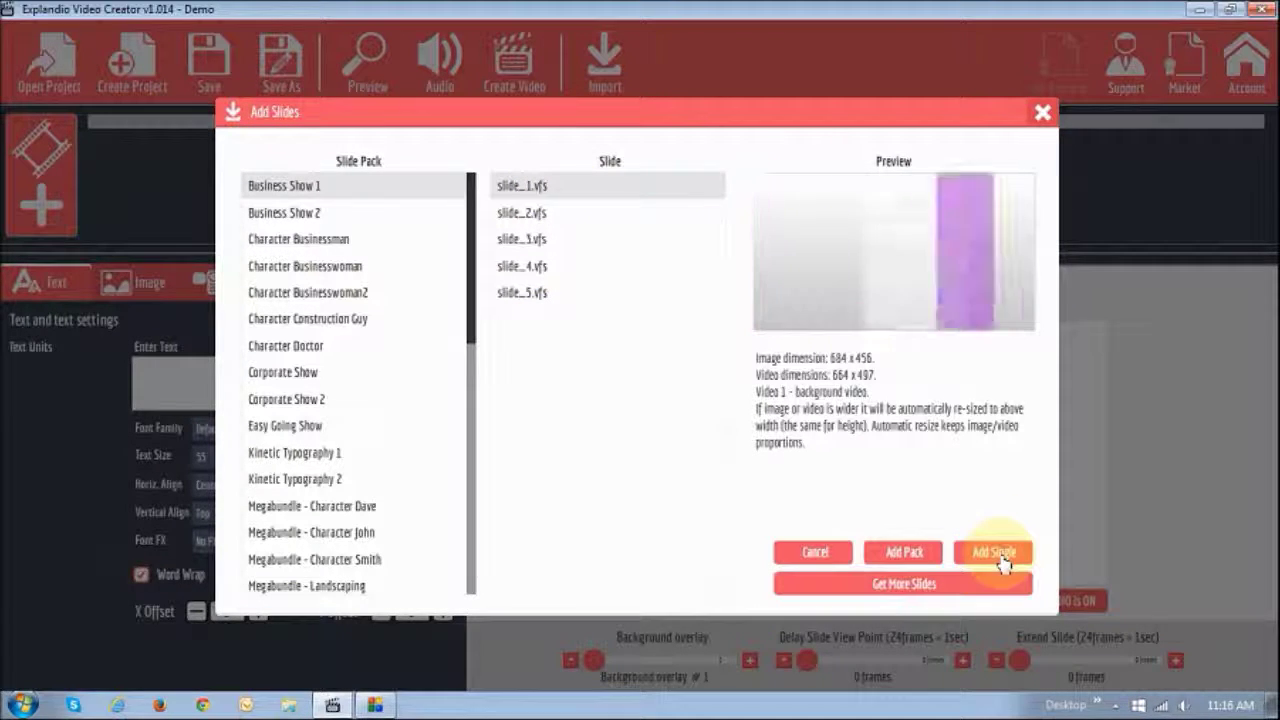
pyautogui.click(535, 222)
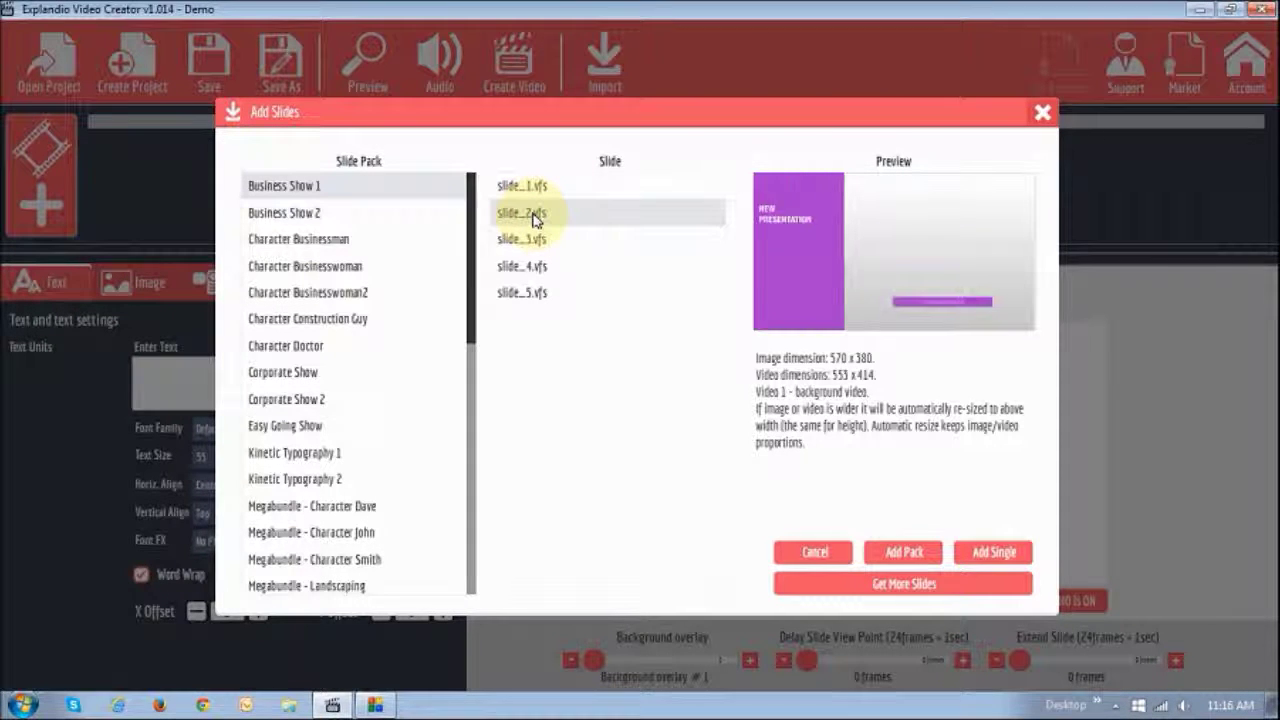
pyautogui.click(536, 245)
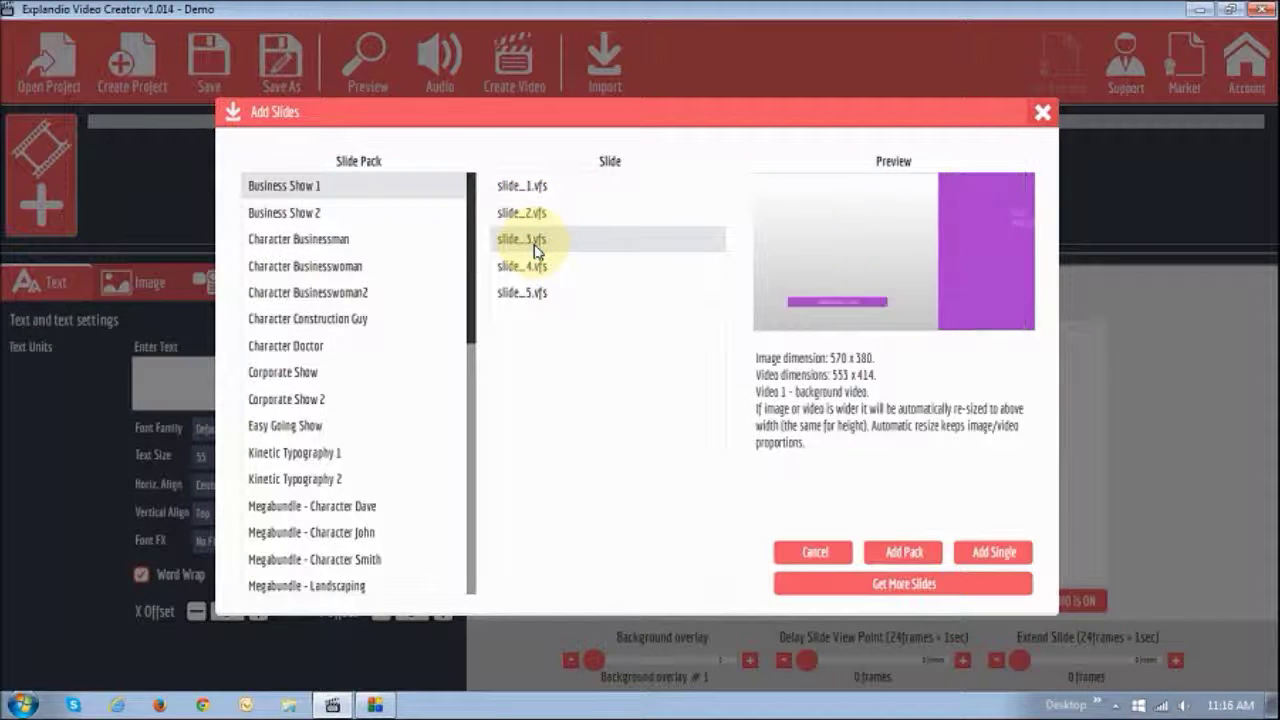
pyautogui.click(536, 268)
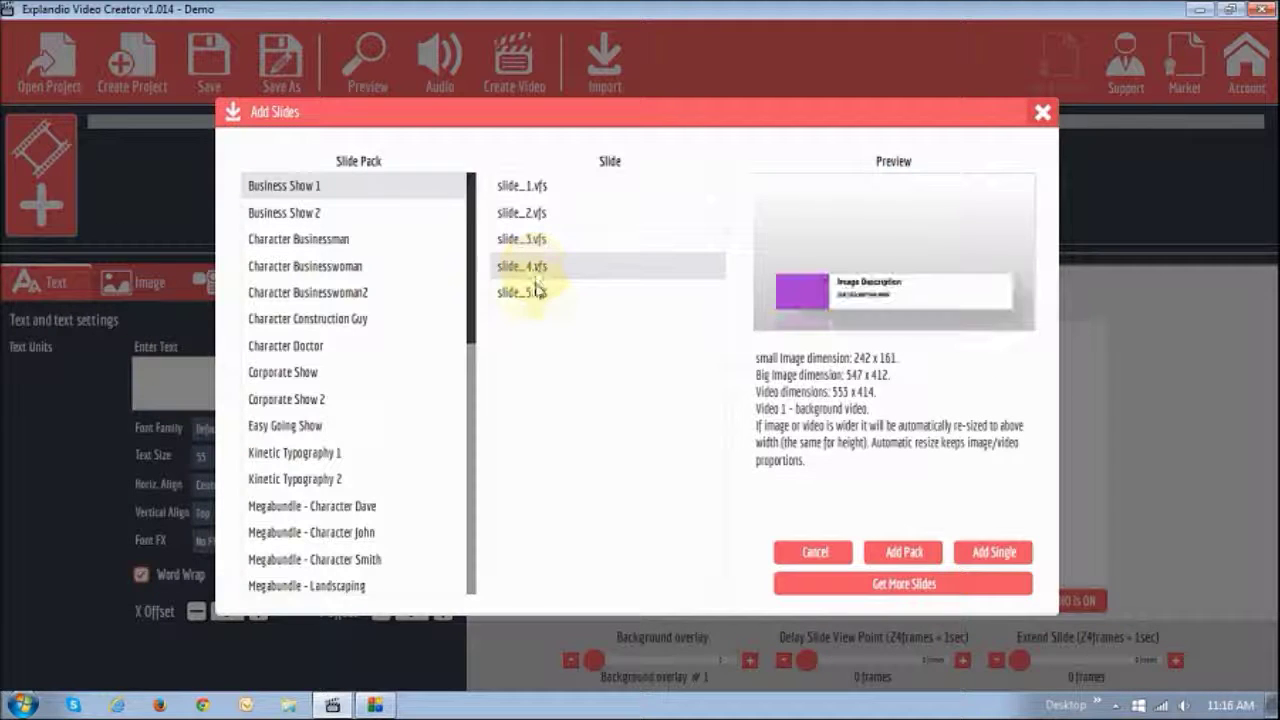
pyautogui.click(536, 296)
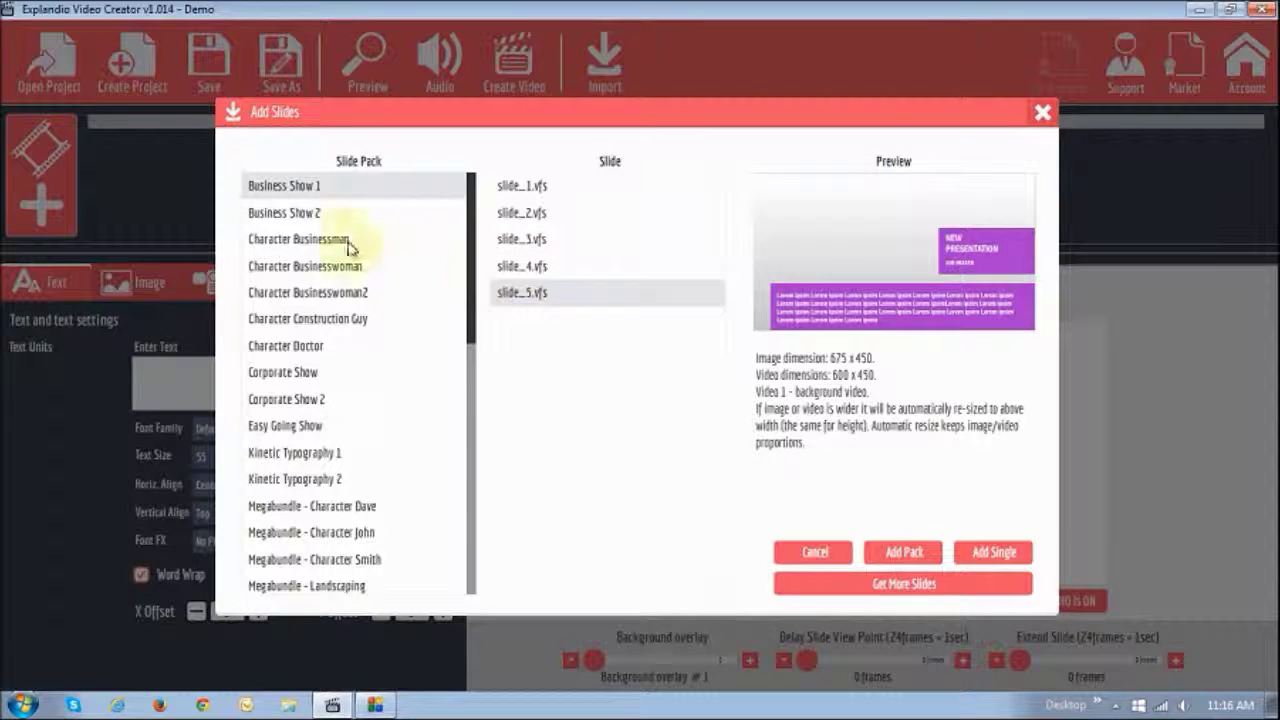
# Step: Preview Business Show 2 slides 2–4 and Character Businessman slide_02 and slide_04
pyautogui.click(320, 214)
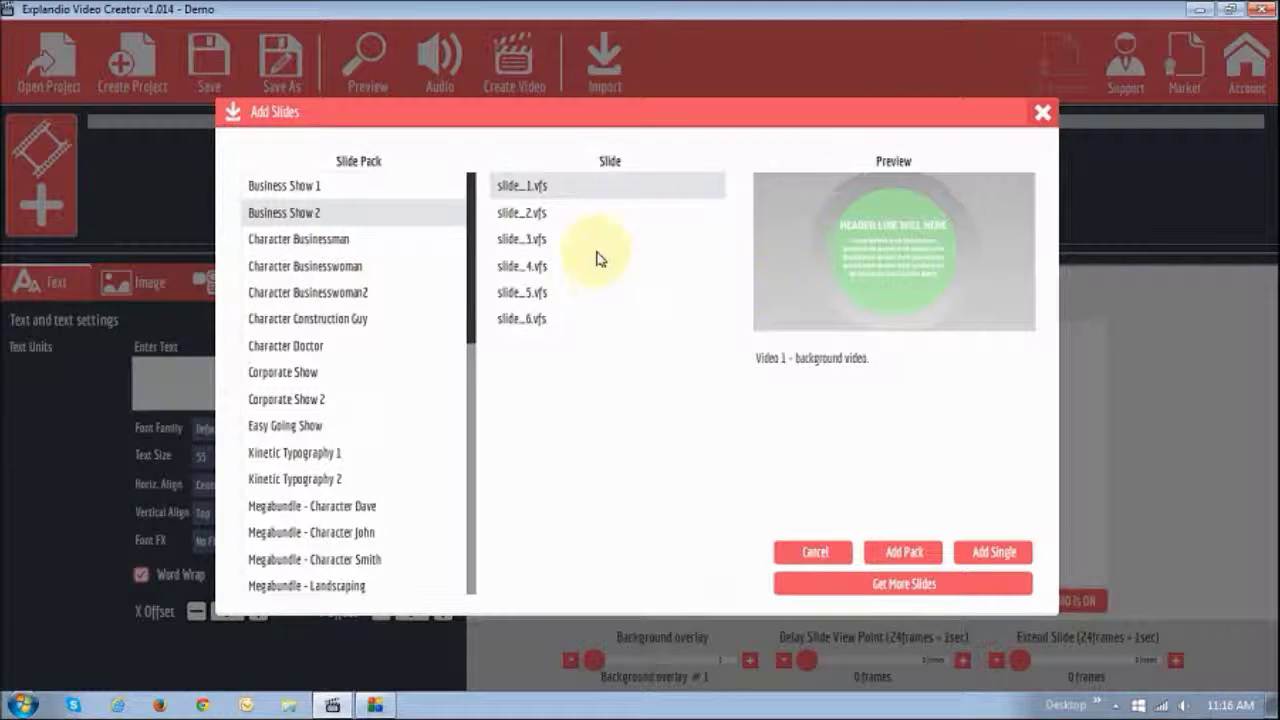
pyautogui.click(550, 216)
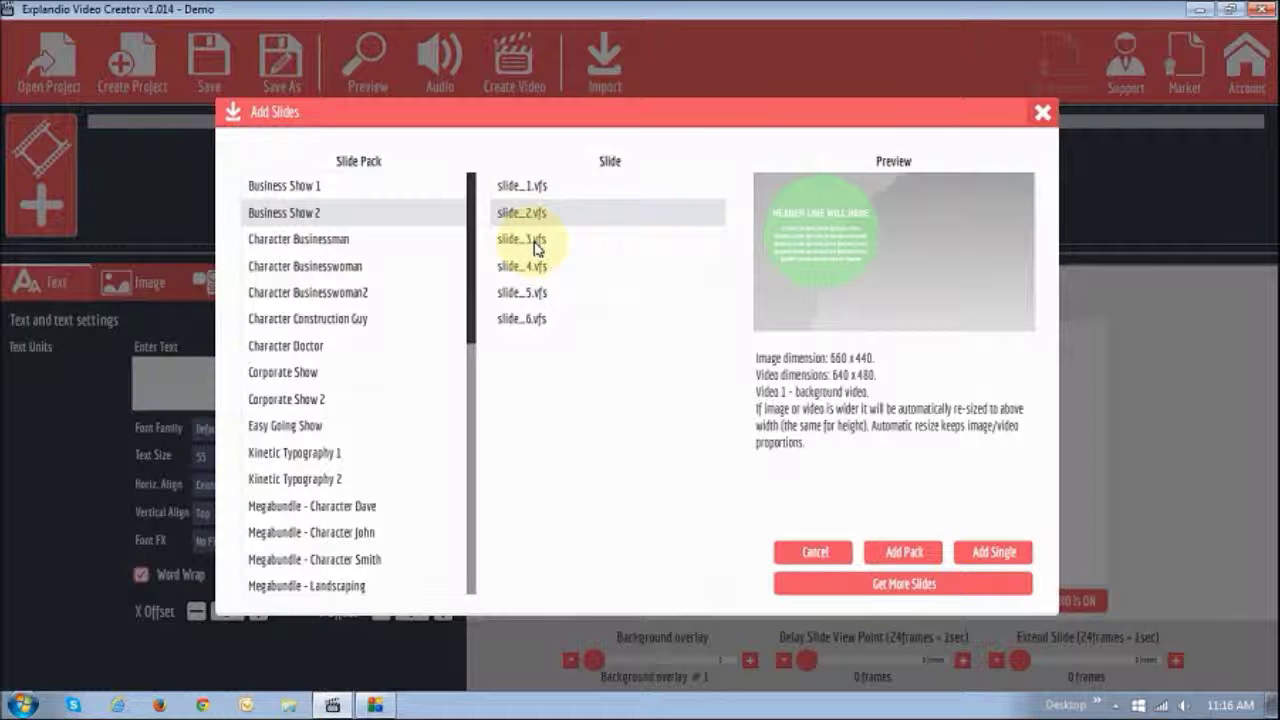
pyautogui.click(536, 244)
pyautogui.click(528, 268)
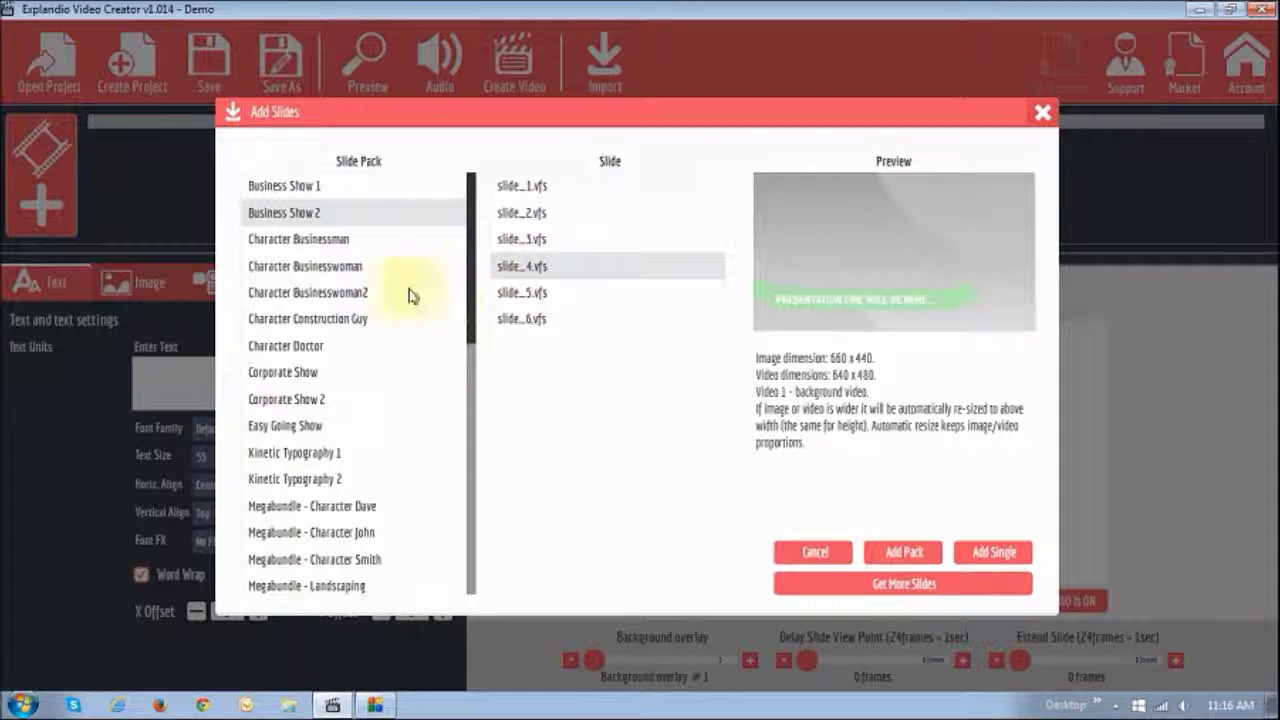
pyautogui.click(350, 246)
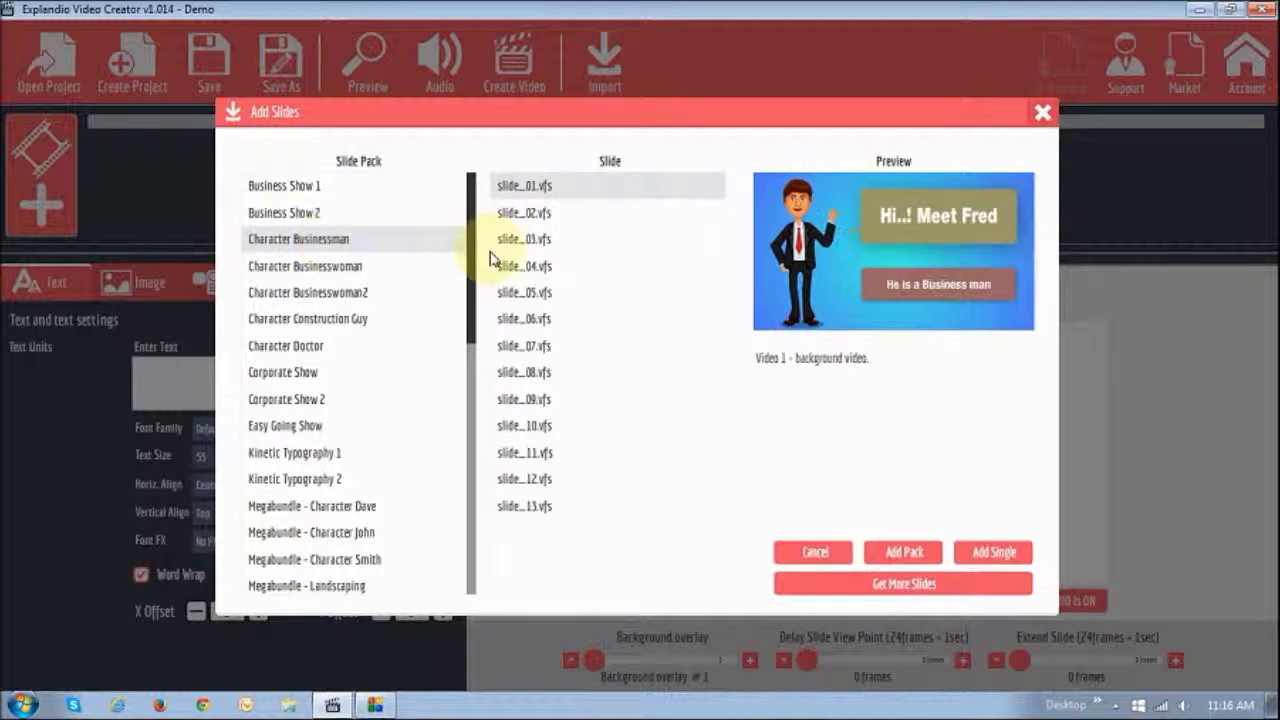
pyautogui.click(537, 218)
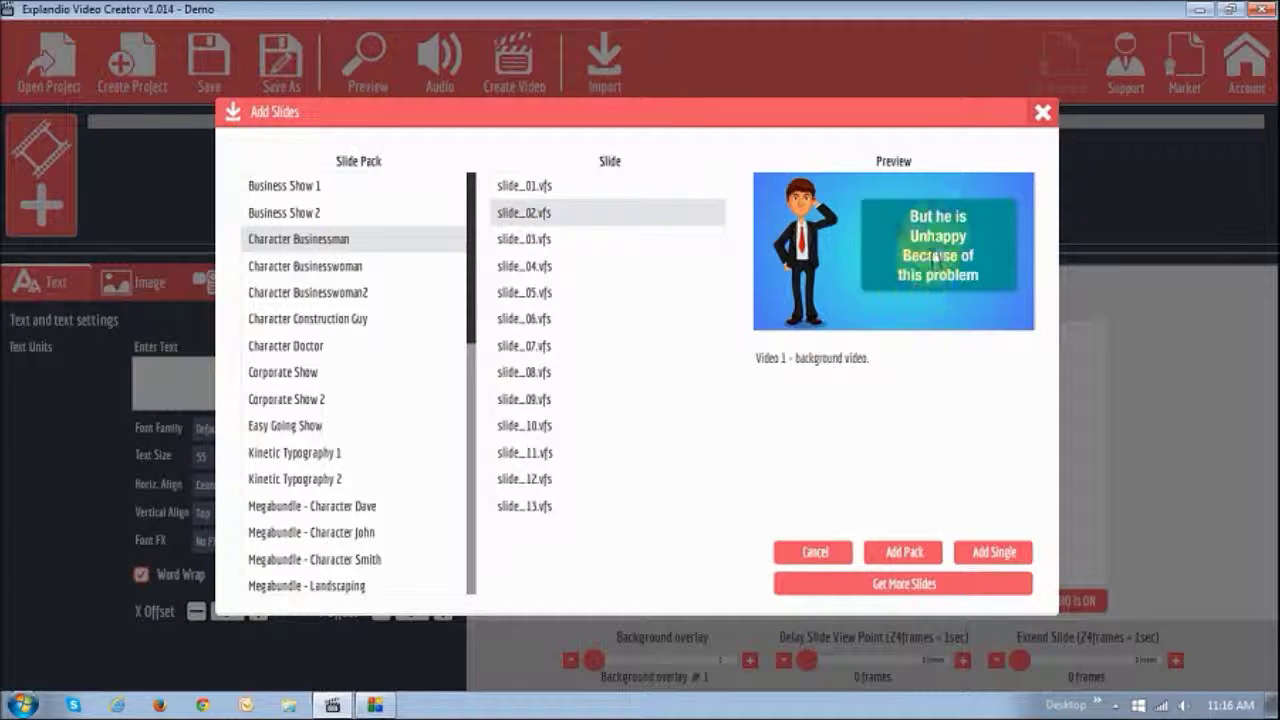
pyautogui.click(538, 270)
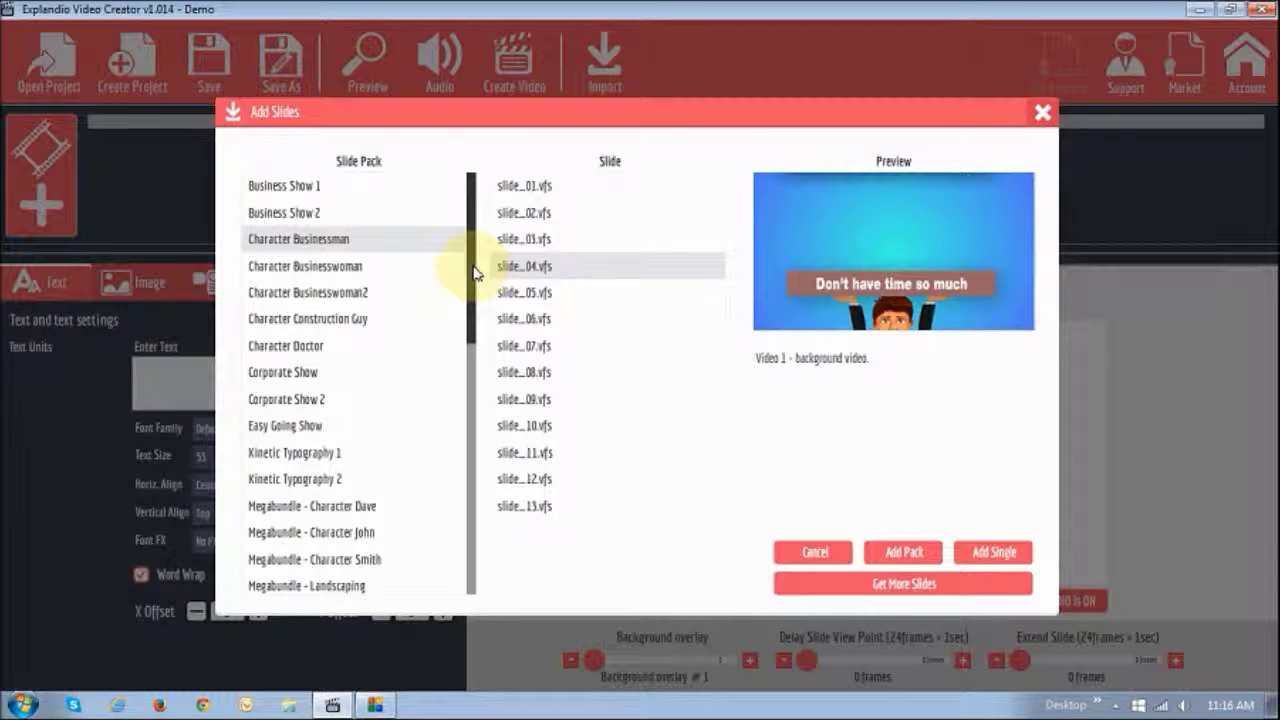
pyautogui.scroll(-2, 474, 275)
pyautogui.scroll(2, 474, 260)
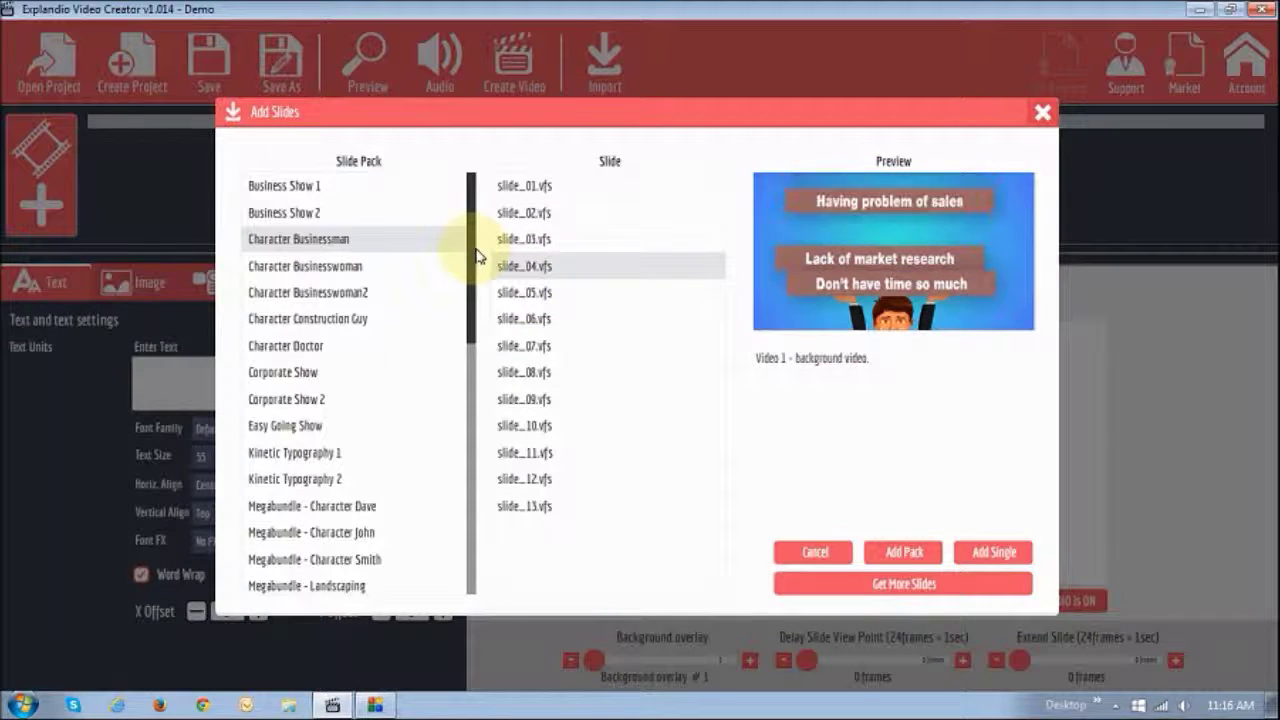
# Step: Look through Character Businesswoman, Businesswoman2, Construction Guy, Doctor and Corporate Show packs
pyautogui.click(342, 272)
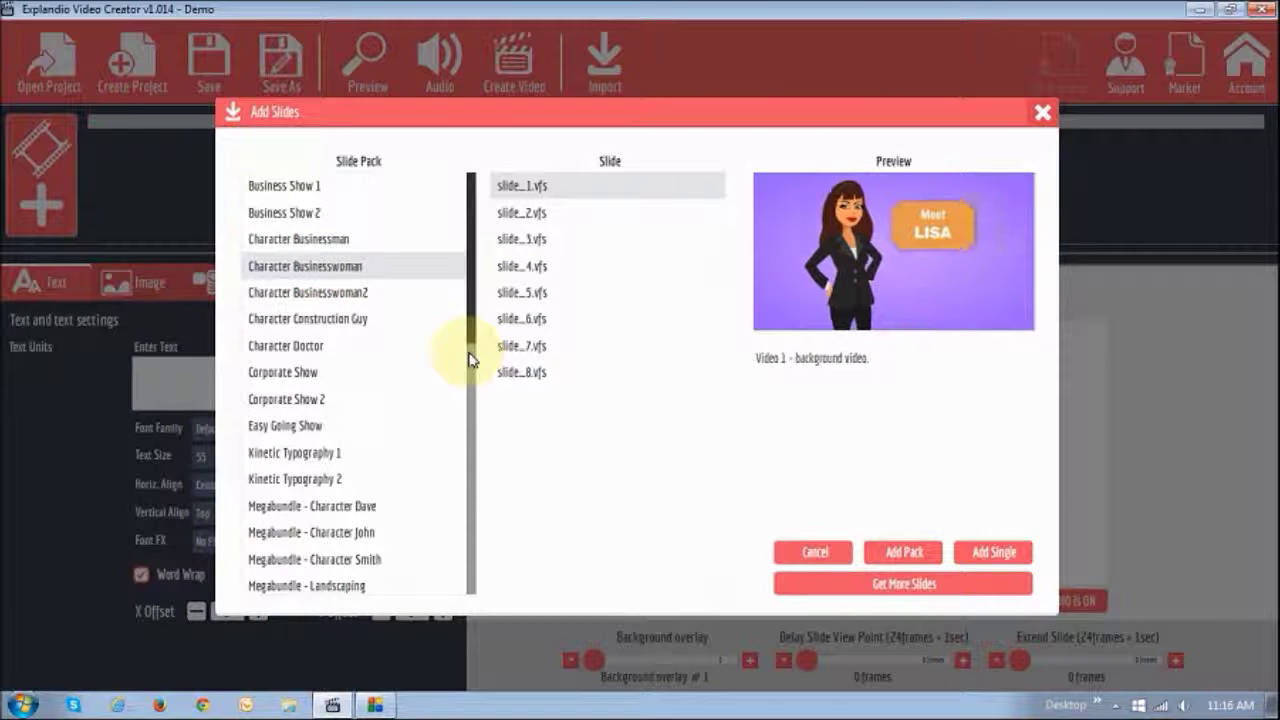
pyautogui.click(341, 293)
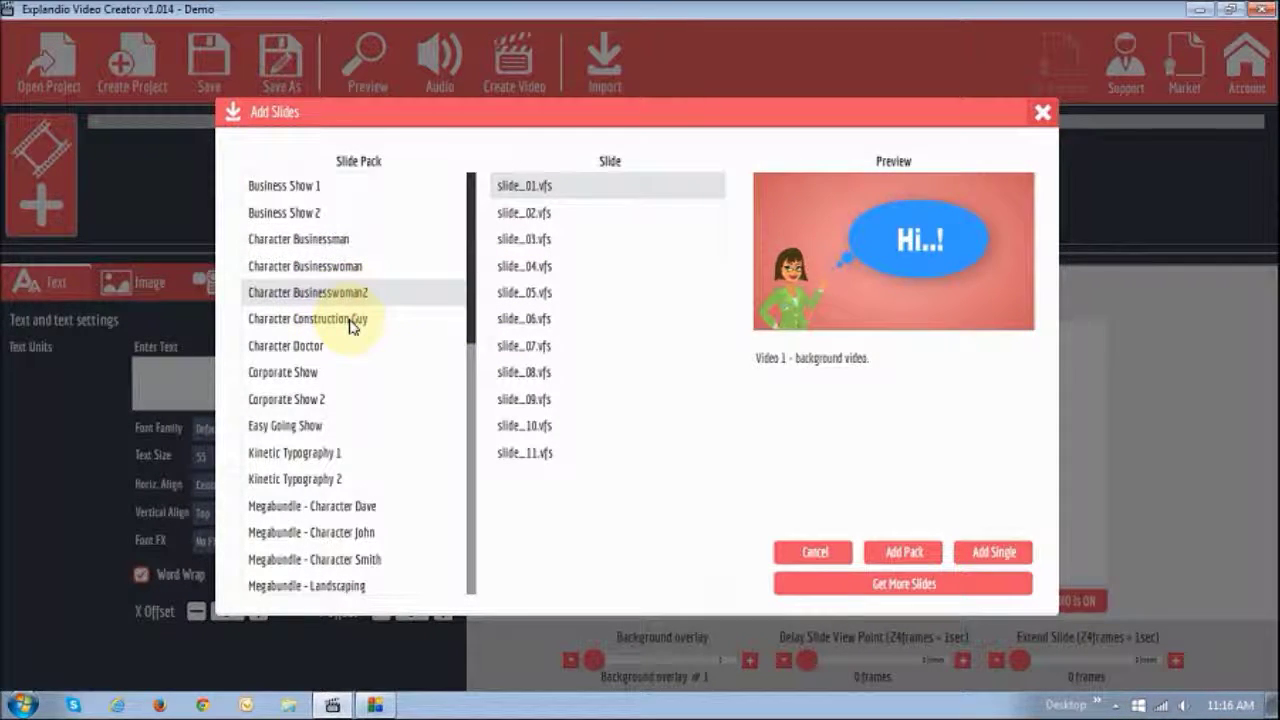
pyautogui.click(352, 327)
pyautogui.click(330, 350)
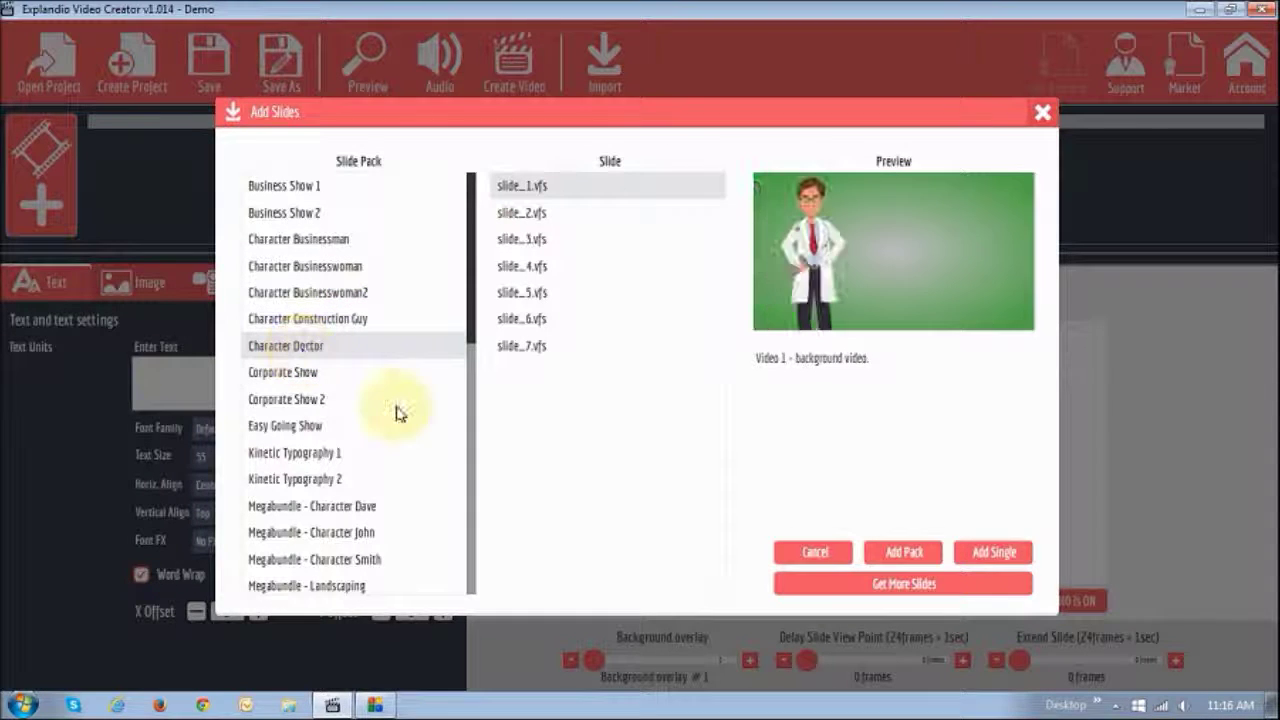
pyautogui.scroll(-1, 465, 350)
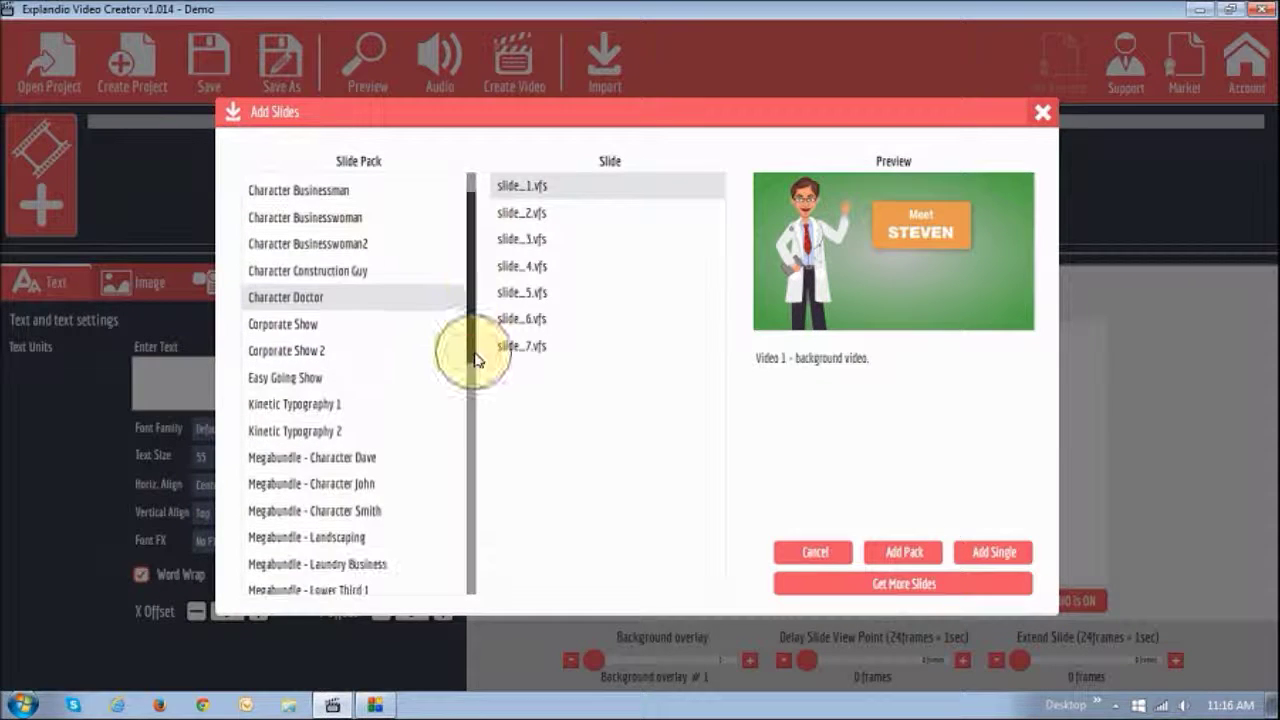
pyautogui.click(288, 330)
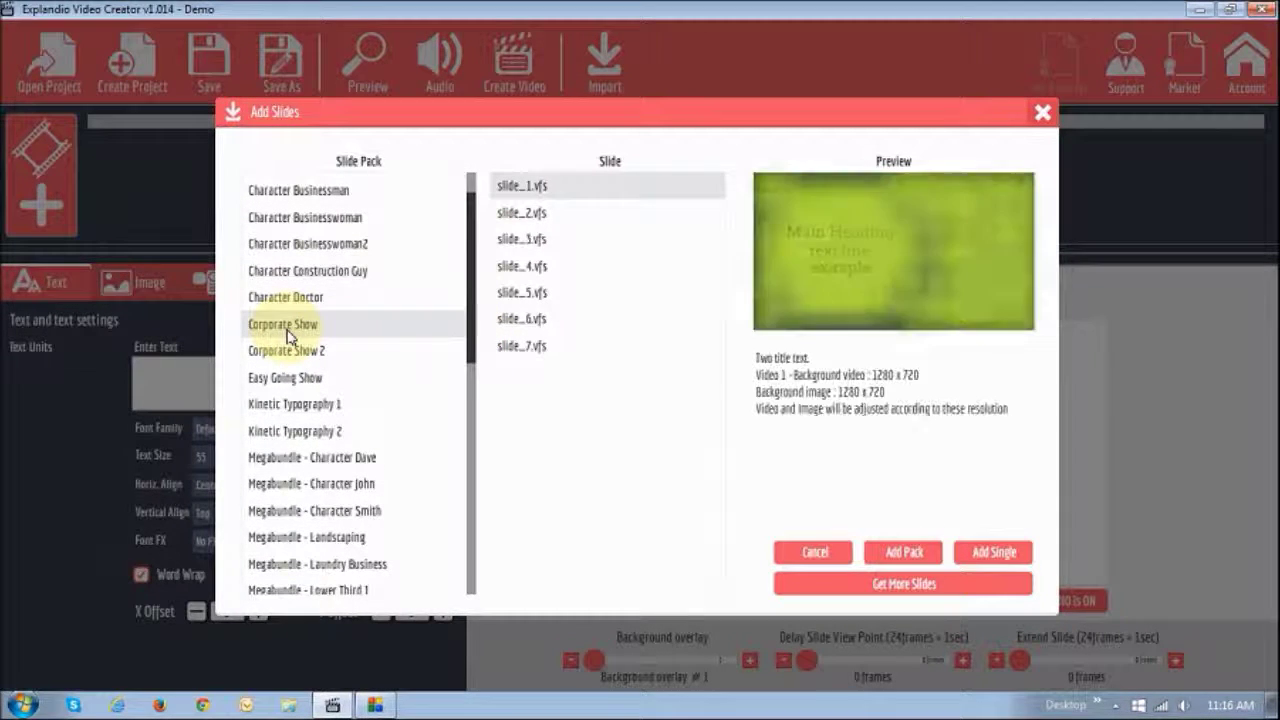
# Step: Preview Corporate Show slides 2 through 5
pyautogui.click(521, 220)
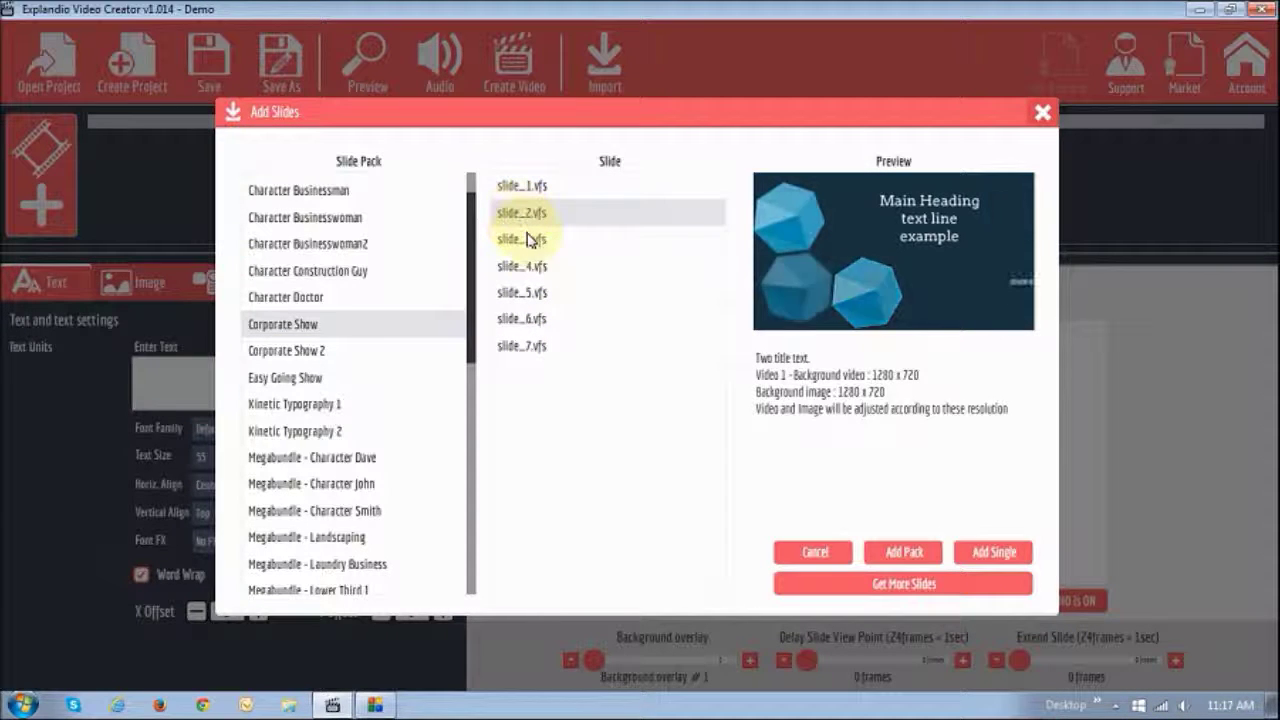
pyautogui.click(529, 245)
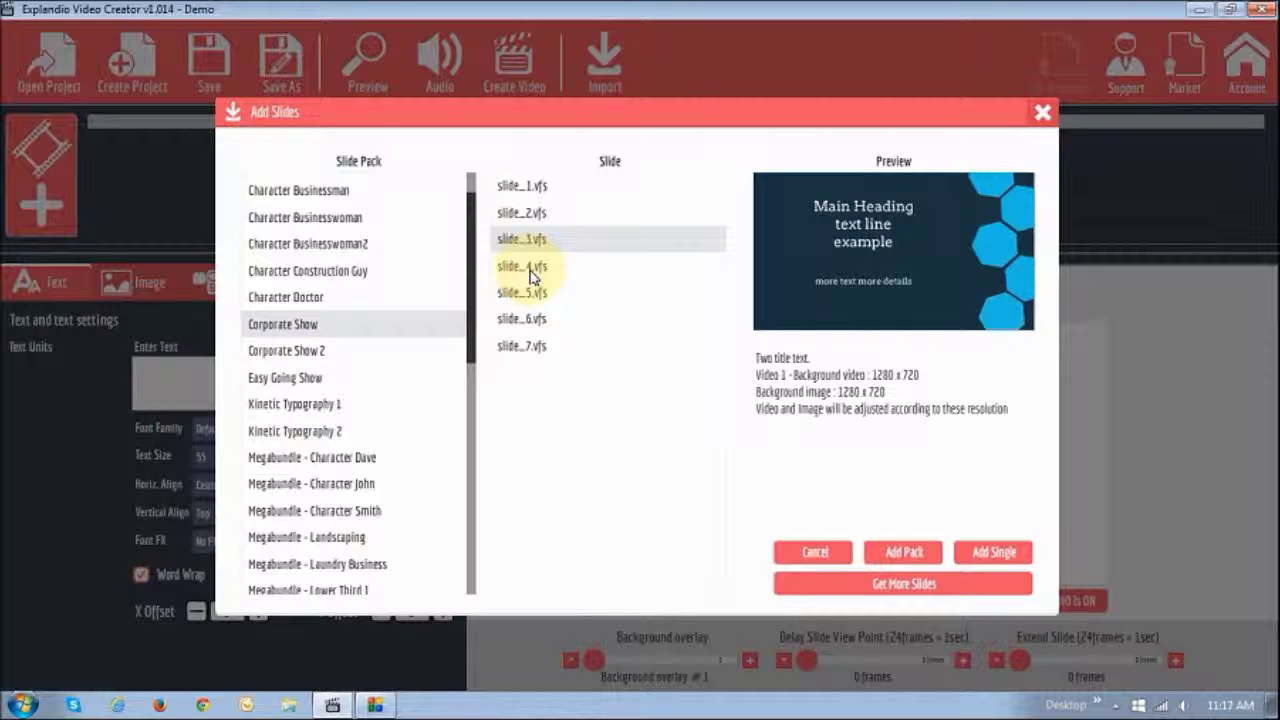
pyautogui.click(531, 271)
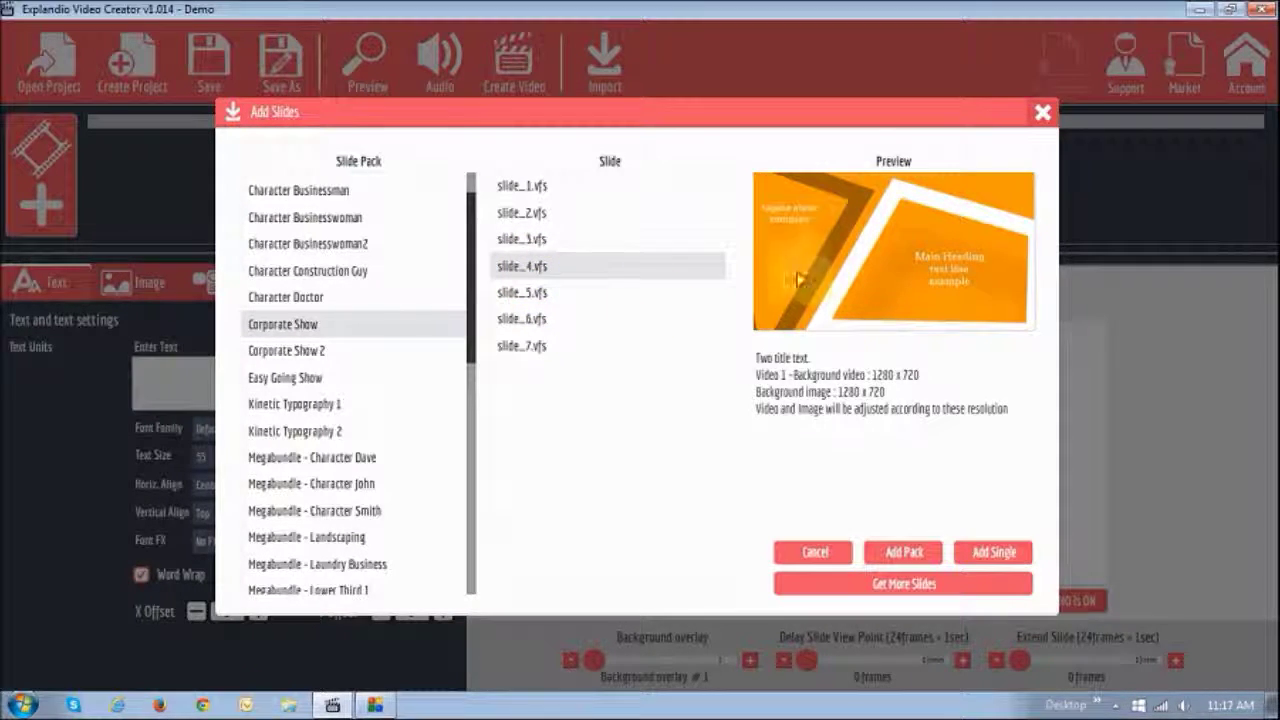
pyautogui.click(541, 290)
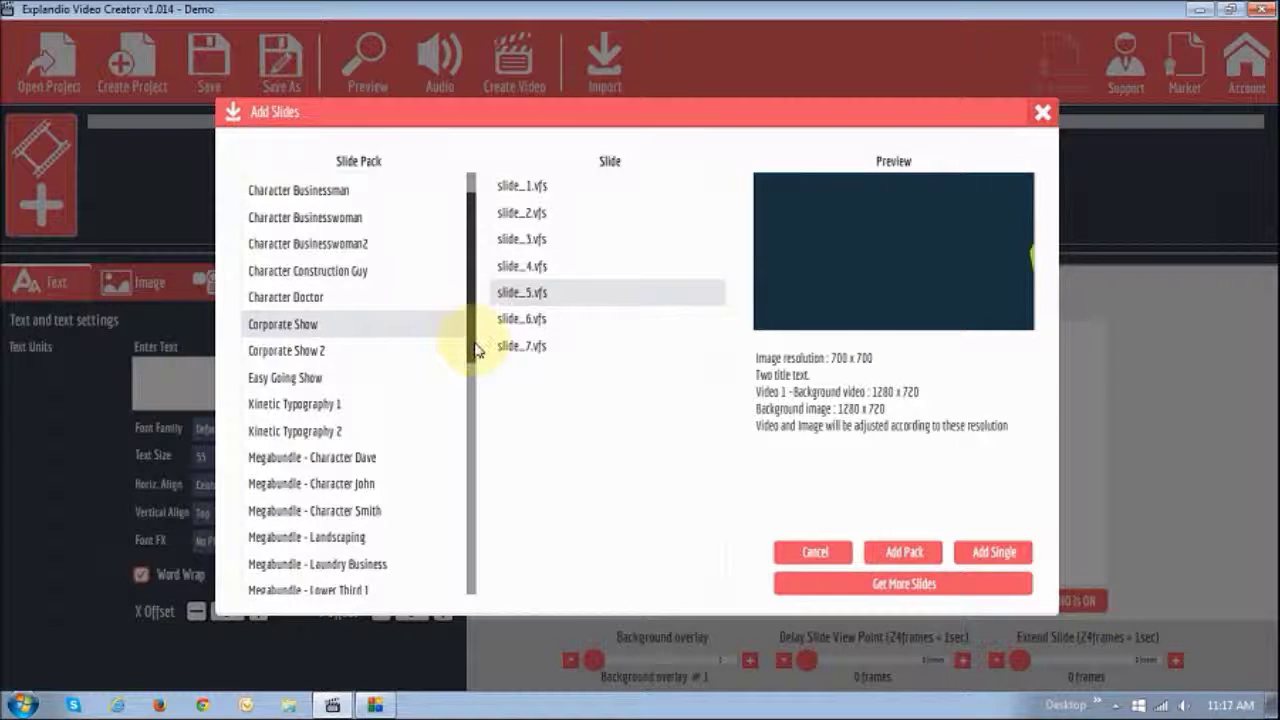
pyautogui.scroll(-1, 475, 348)
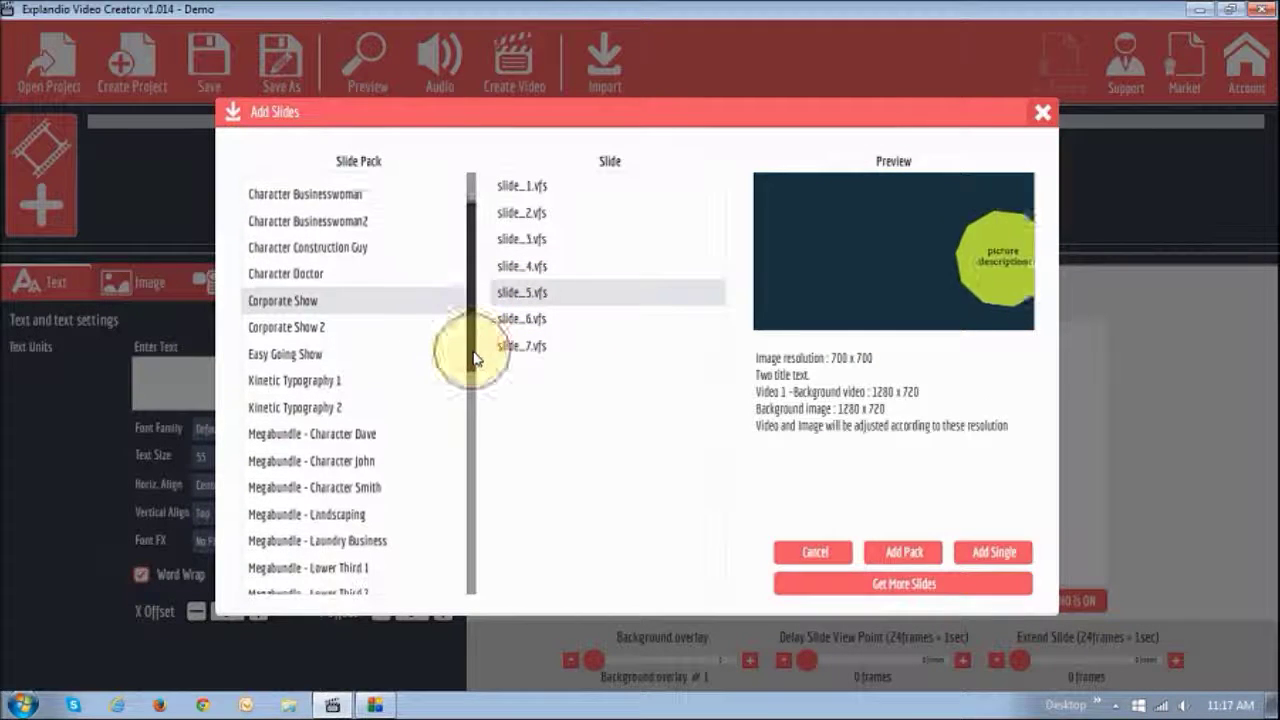
# Step: Preview Kinetic Typography 1 slide_02 through slide_06 'Very Unique'
pyautogui.click(328, 376)
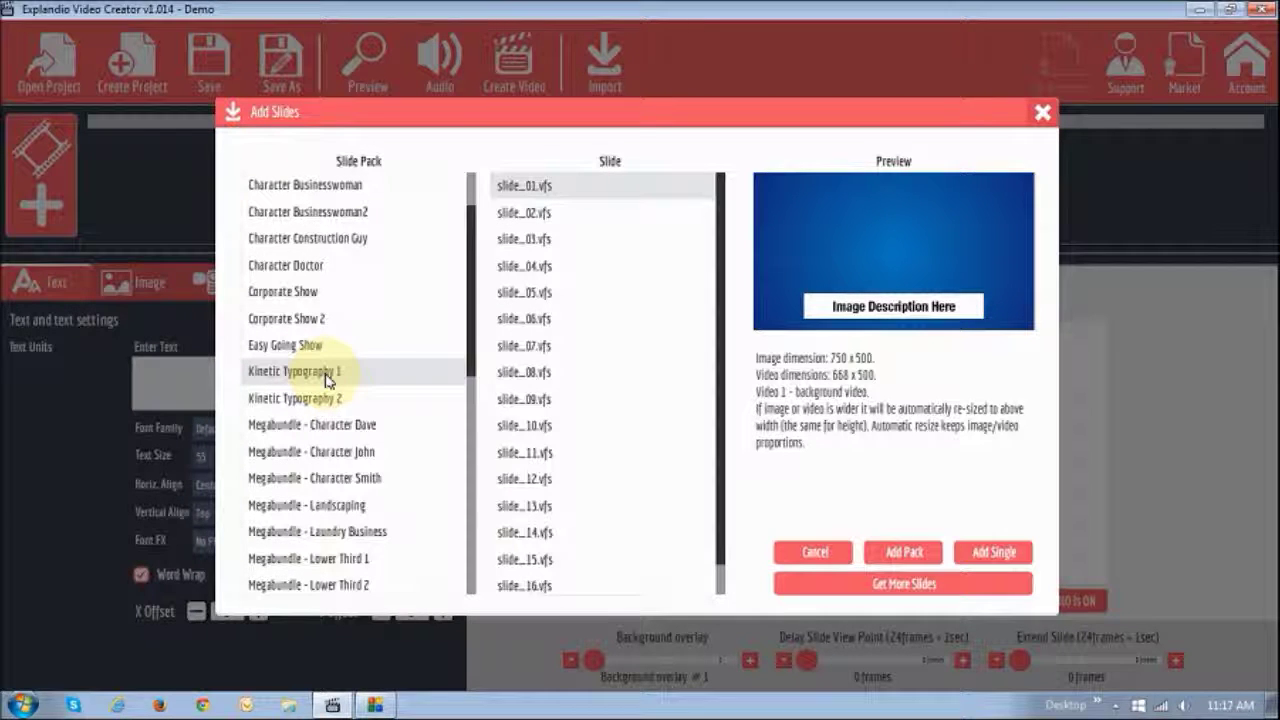
pyautogui.click(540, 216)
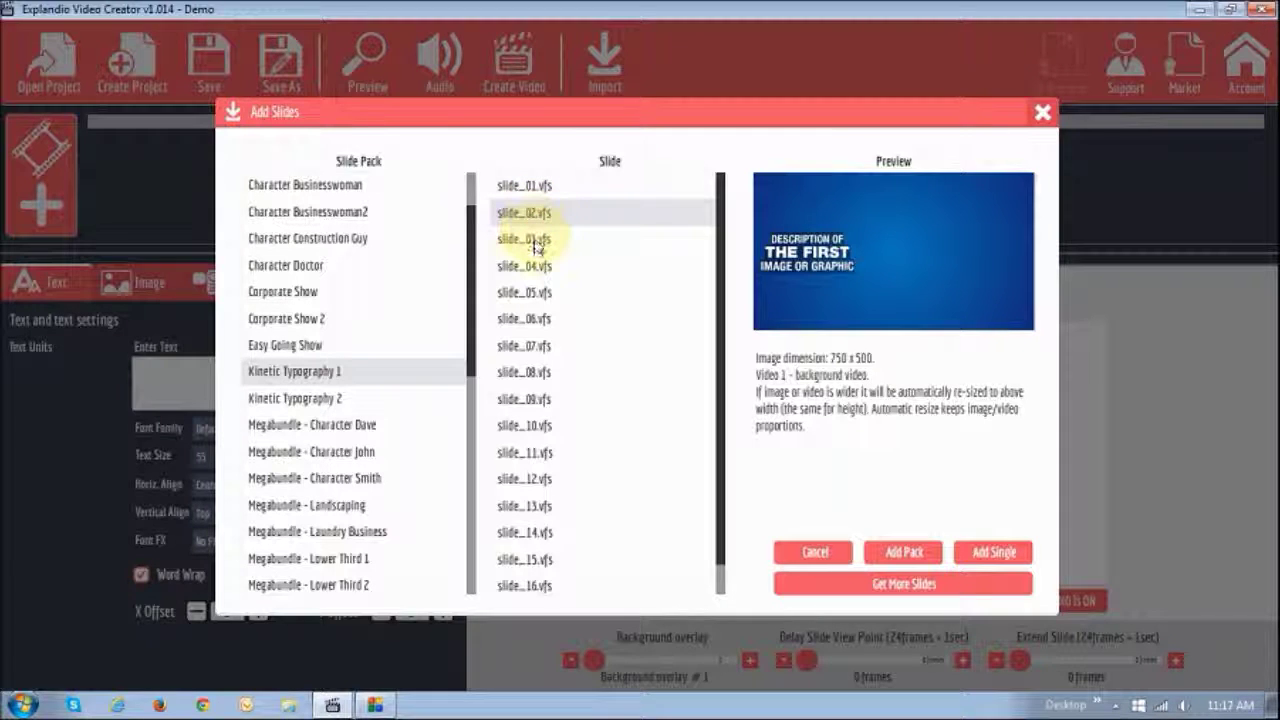
pyautogui.click(538, 242)
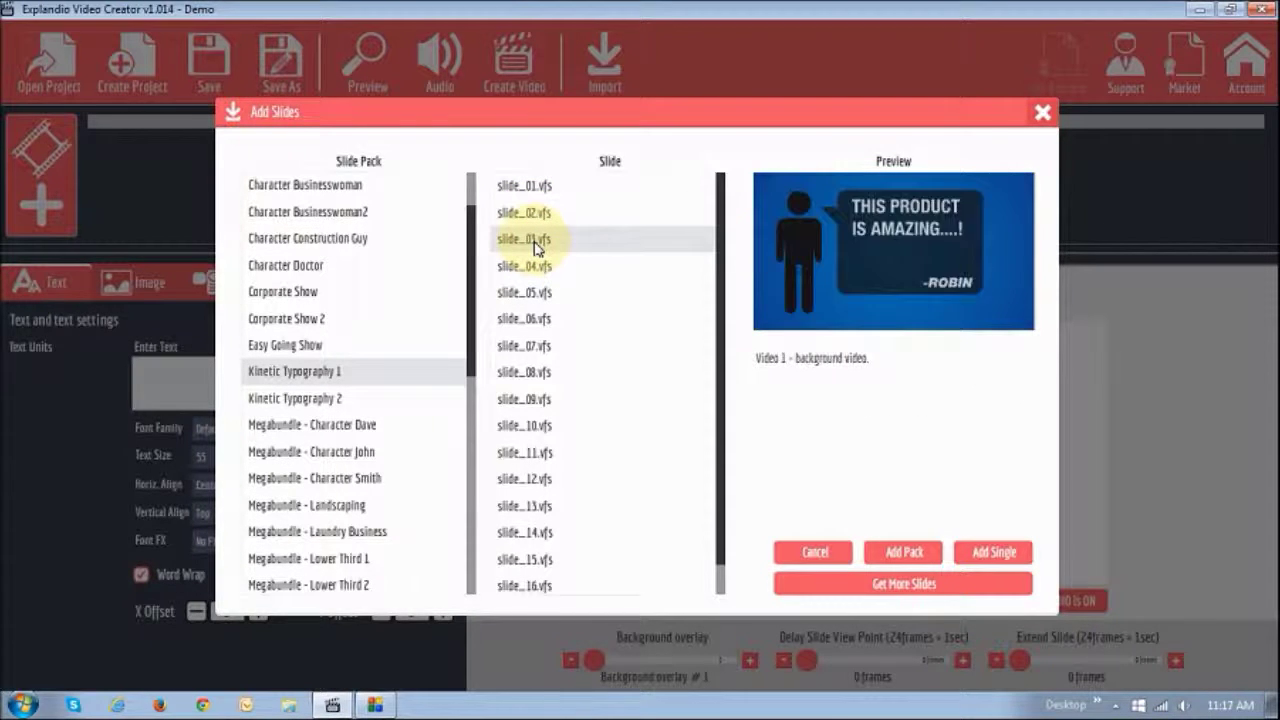
pyautogui.click(538, 268)
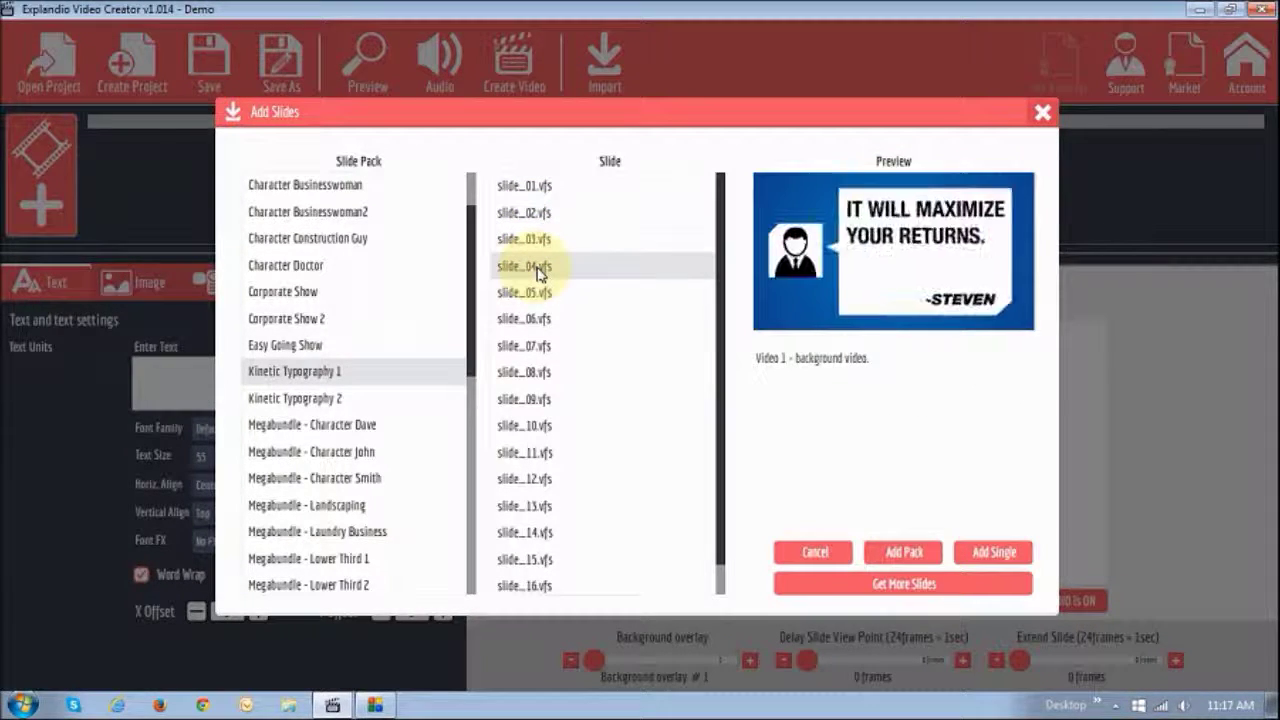
pyautogui.click(536, 300)
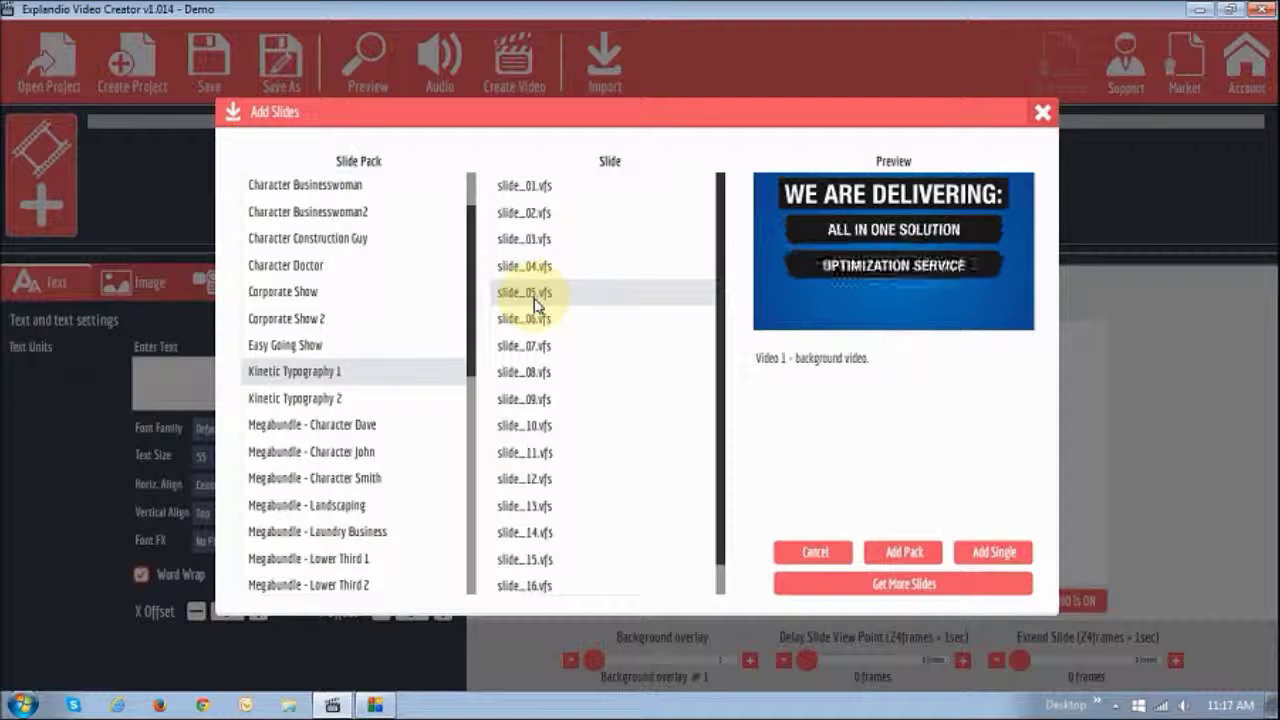
pyautogui.click(533, 320)
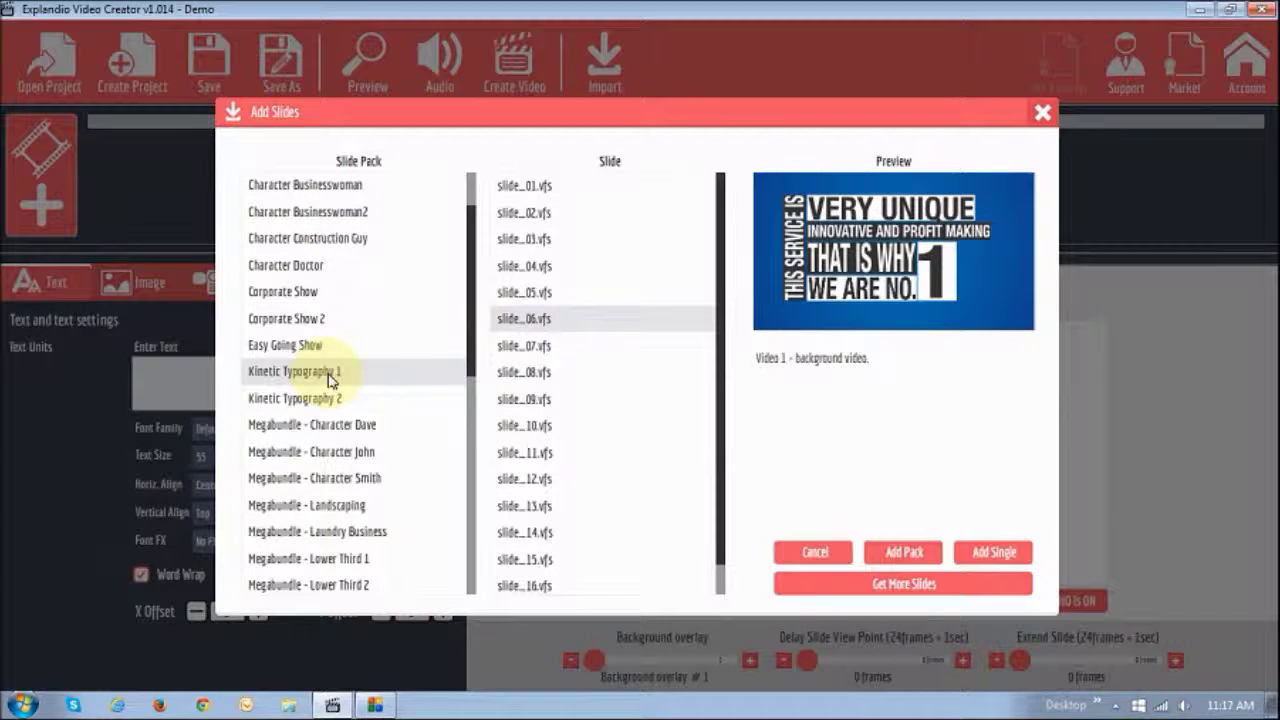
# Step: Look at the Megabundle Character Dave and Character John packs
pyautogui.scroll(-3, 460, 365)
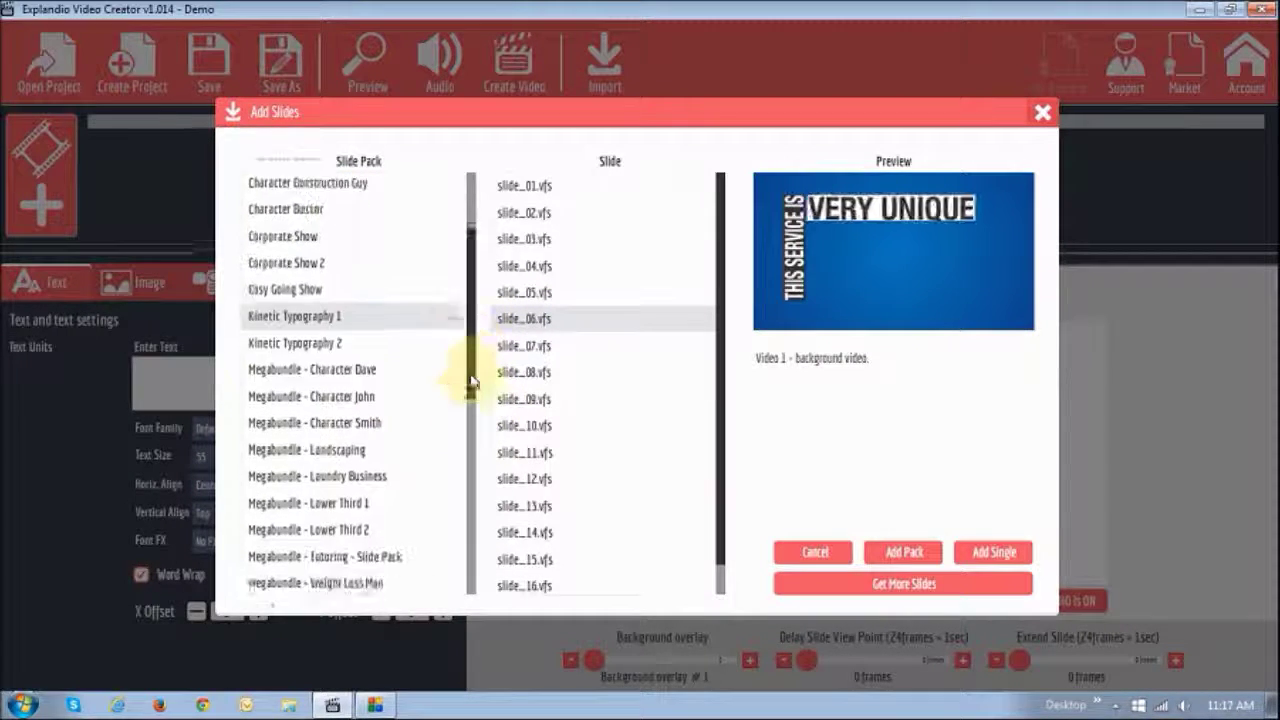
pyautogui.moveTo(474, 352); pyautogui.dragTo(476, 396)
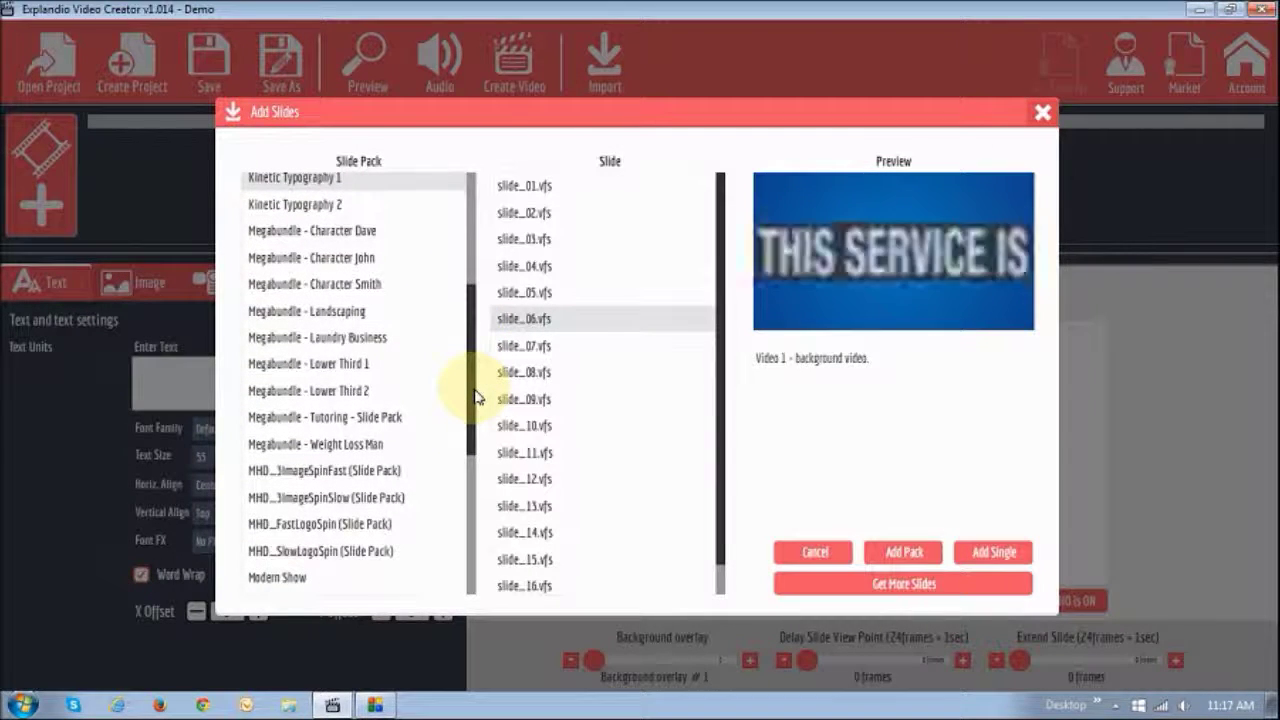
pyautogui.click(338, 232)
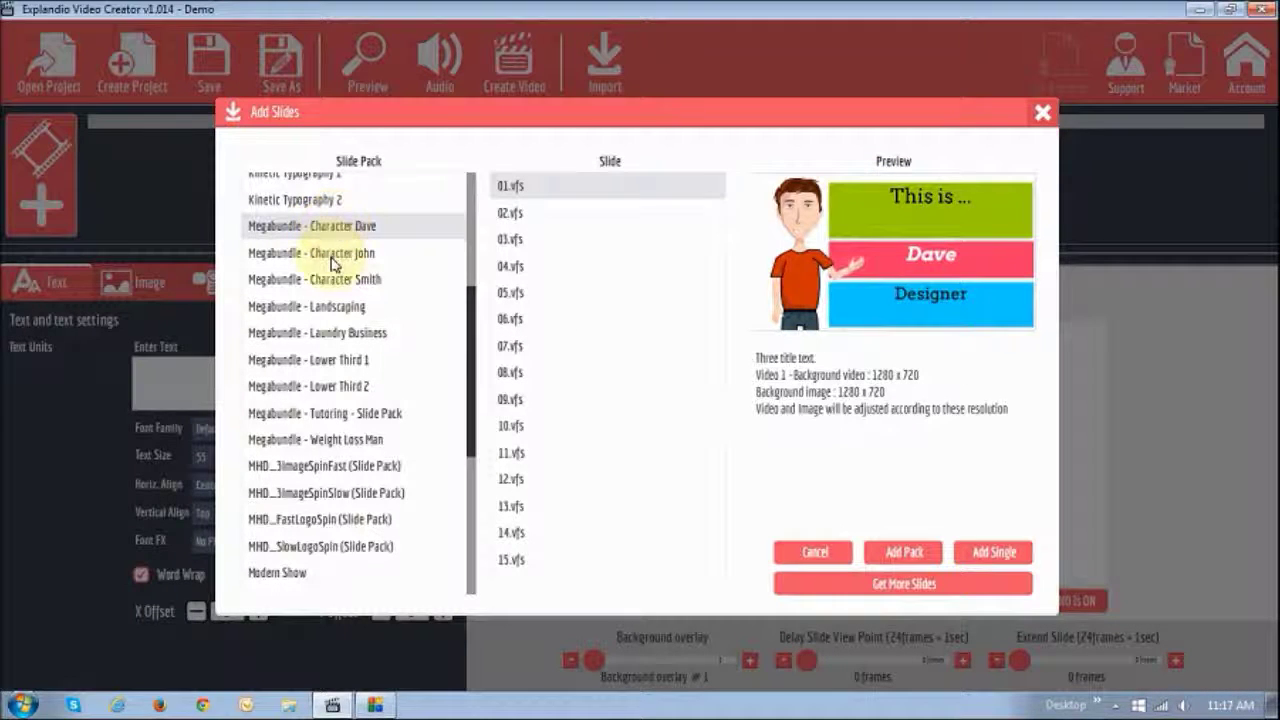
pyautogui.click(333, 258)
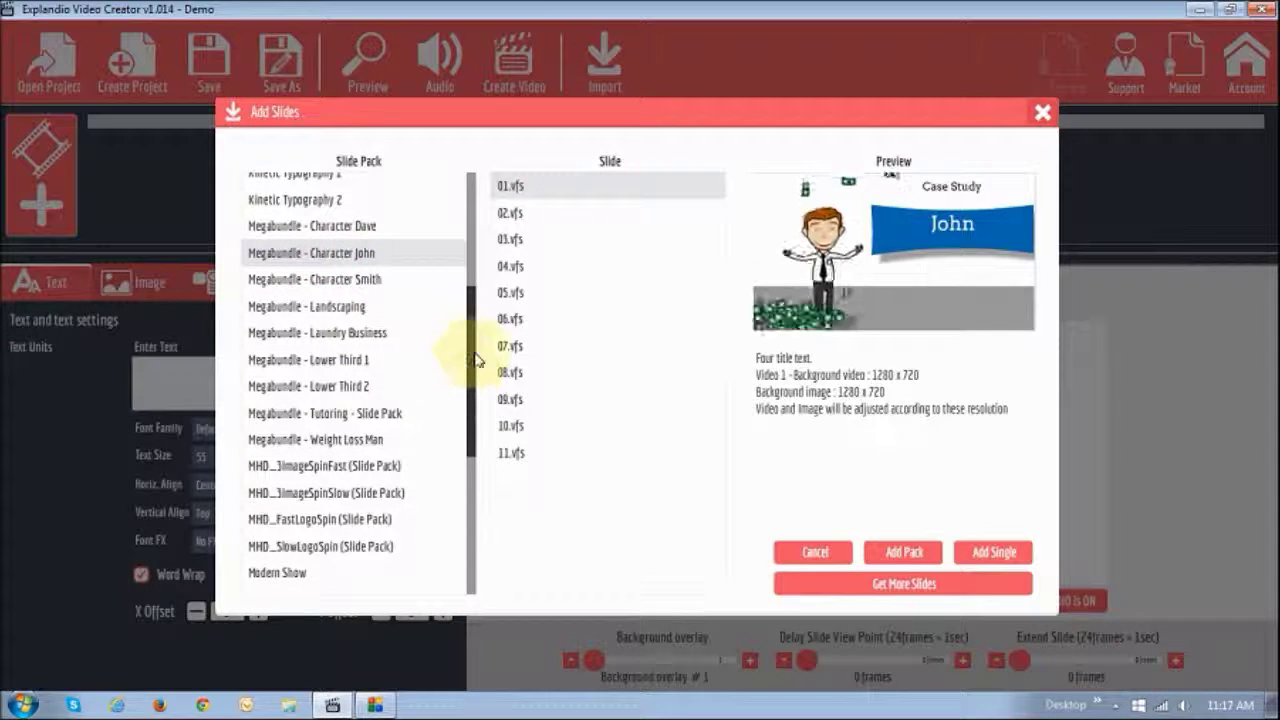
# Step: Step through Photo Show 1–3, Product Show, Restaurant, Sales Letter and Text and Image packs
pyautogui.scroll(-2, 471, 343)
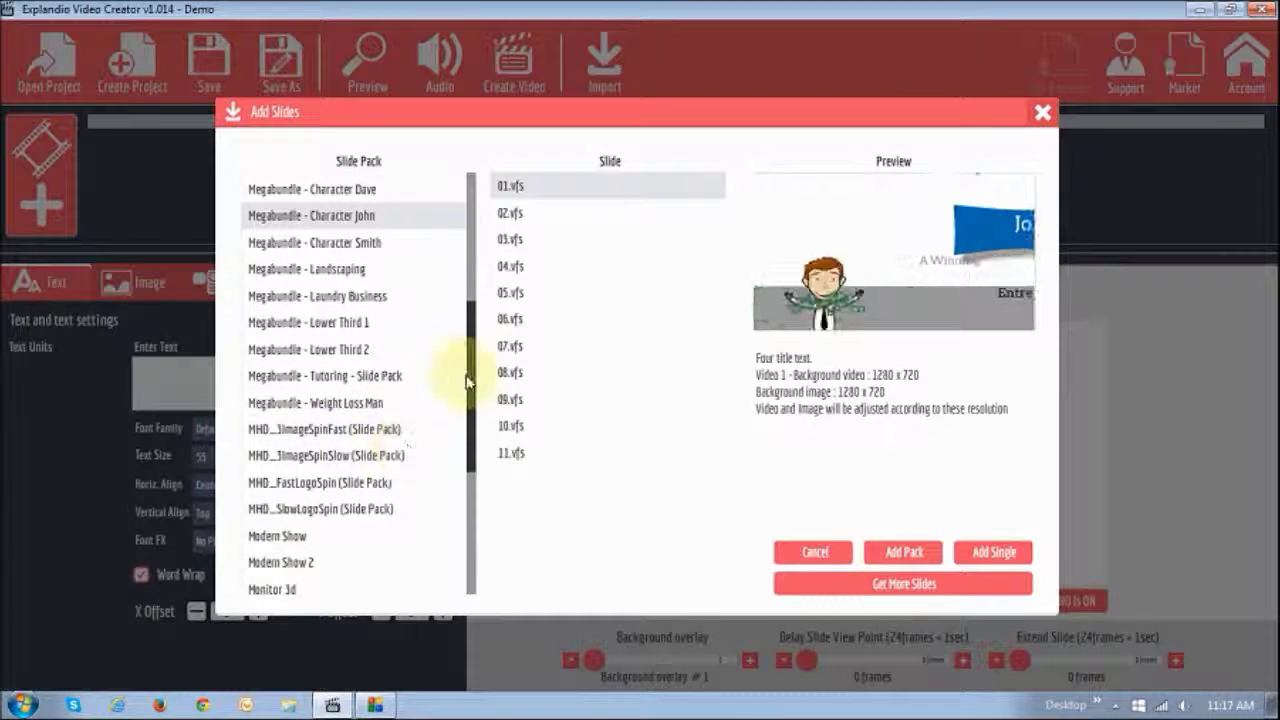
pyautogui.scroll(-3, 449, 429)
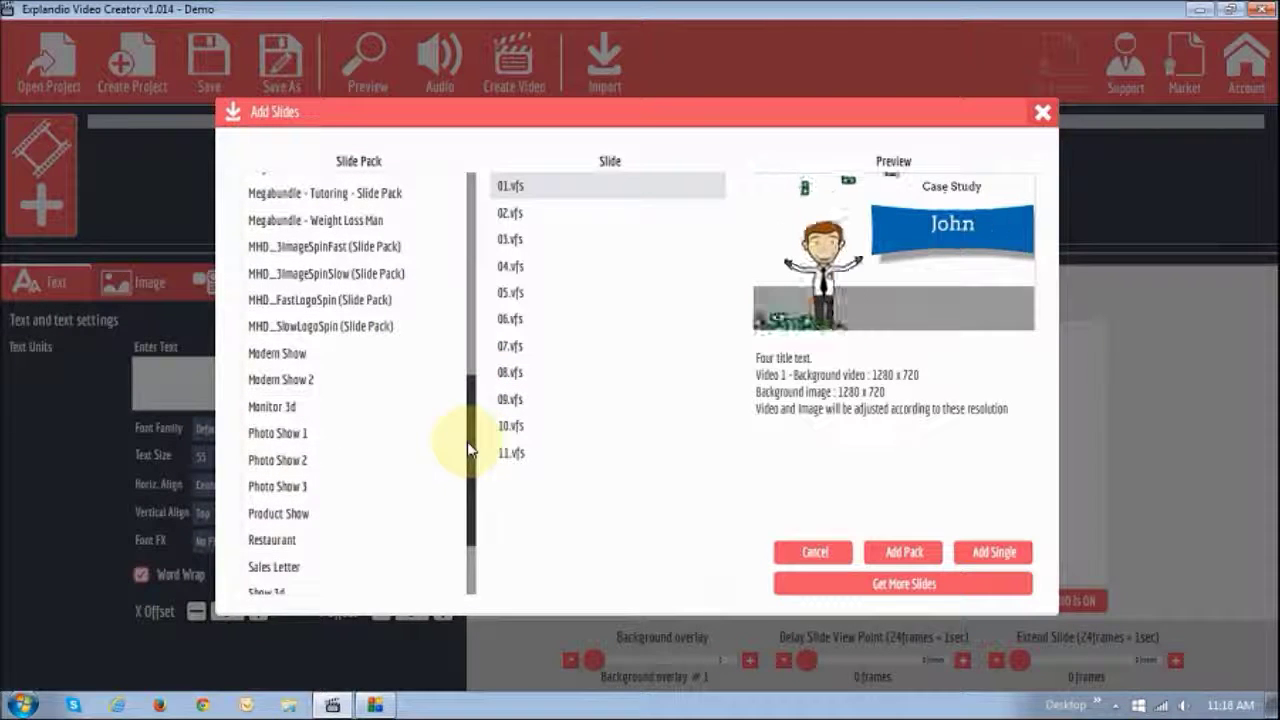
pyautogui.click(458, 437)
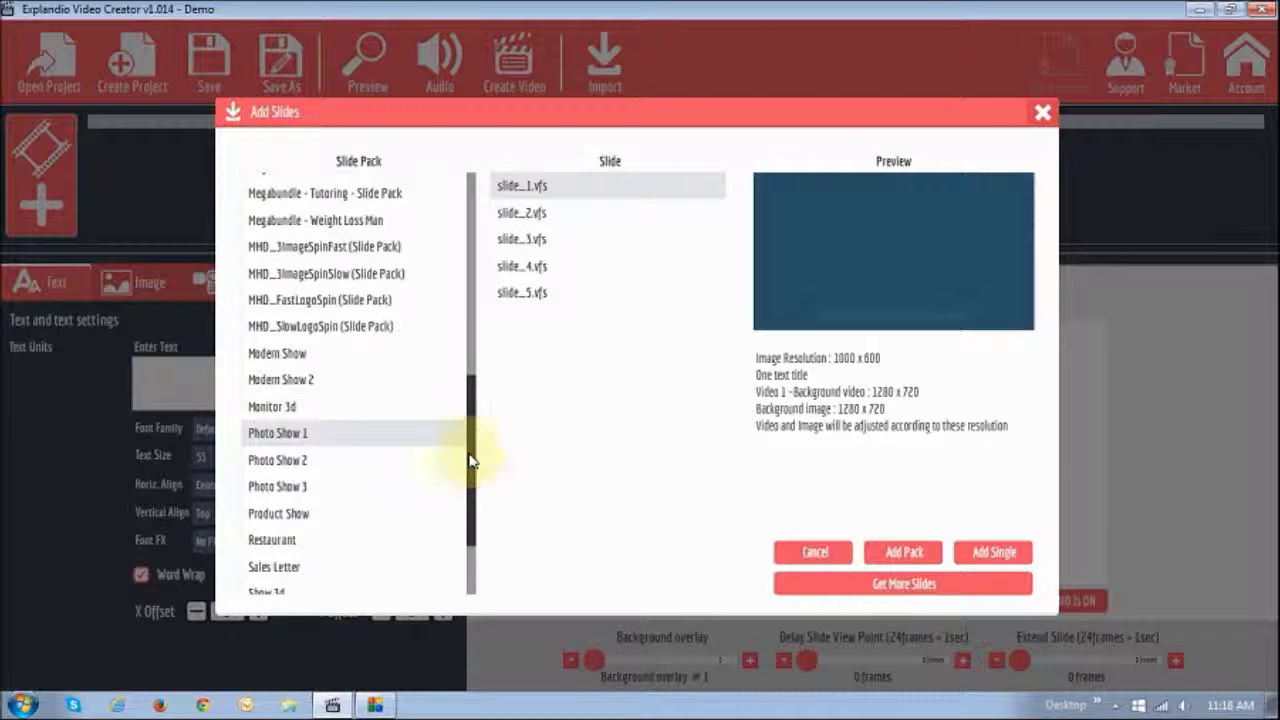
pyautogui.click(297, 462)
pyautogui.click(295, 486)
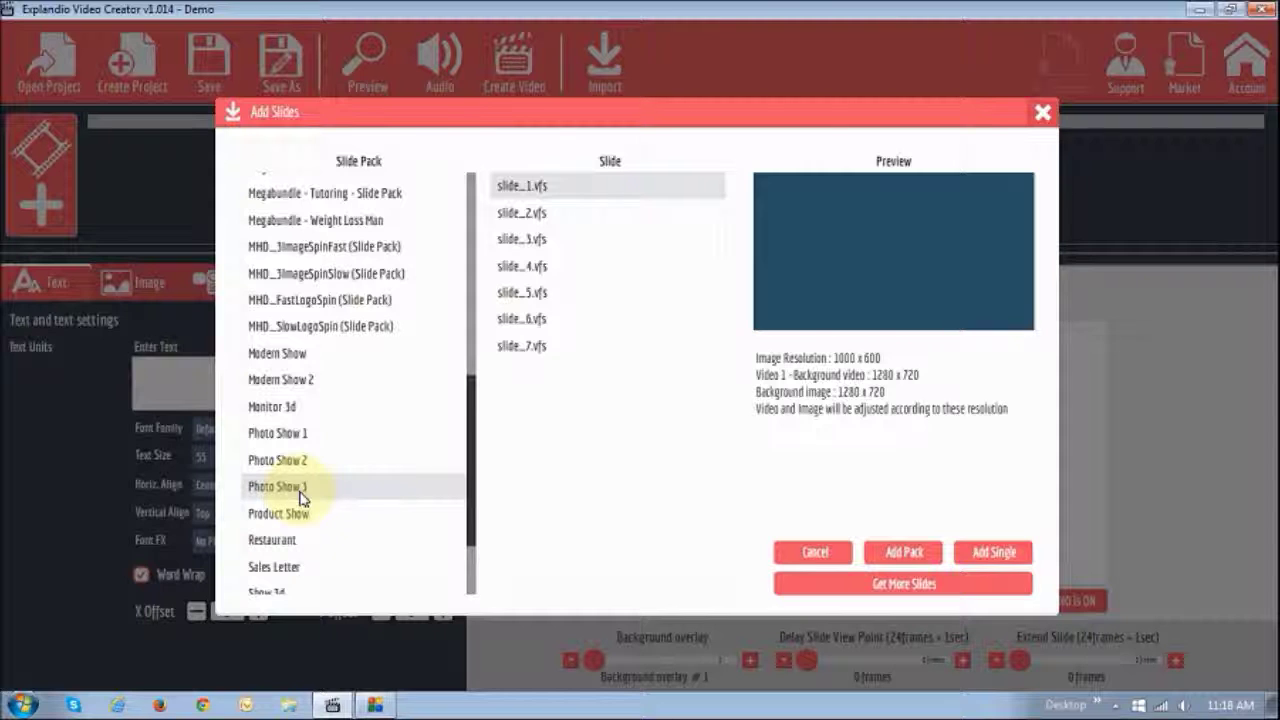
pyautogui.moveTo(472, 462); pyautogui.dragTo(471, 486)
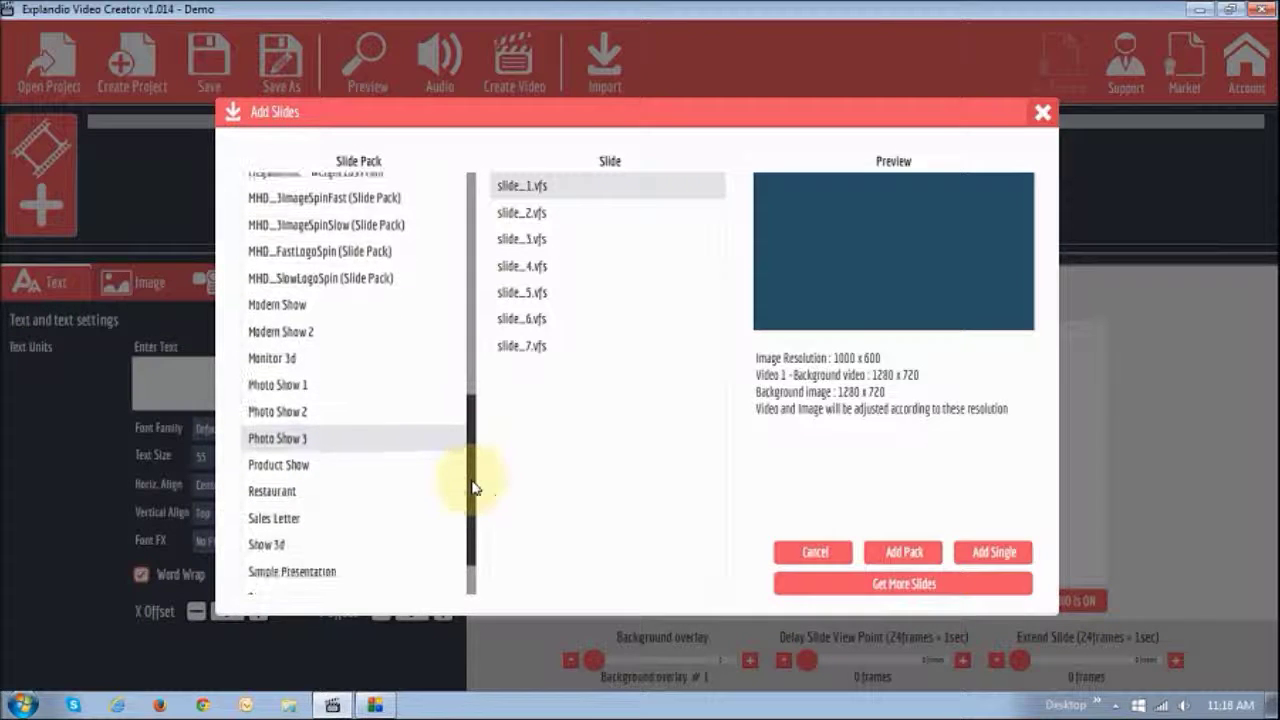
pyautogui.click(296, 468)
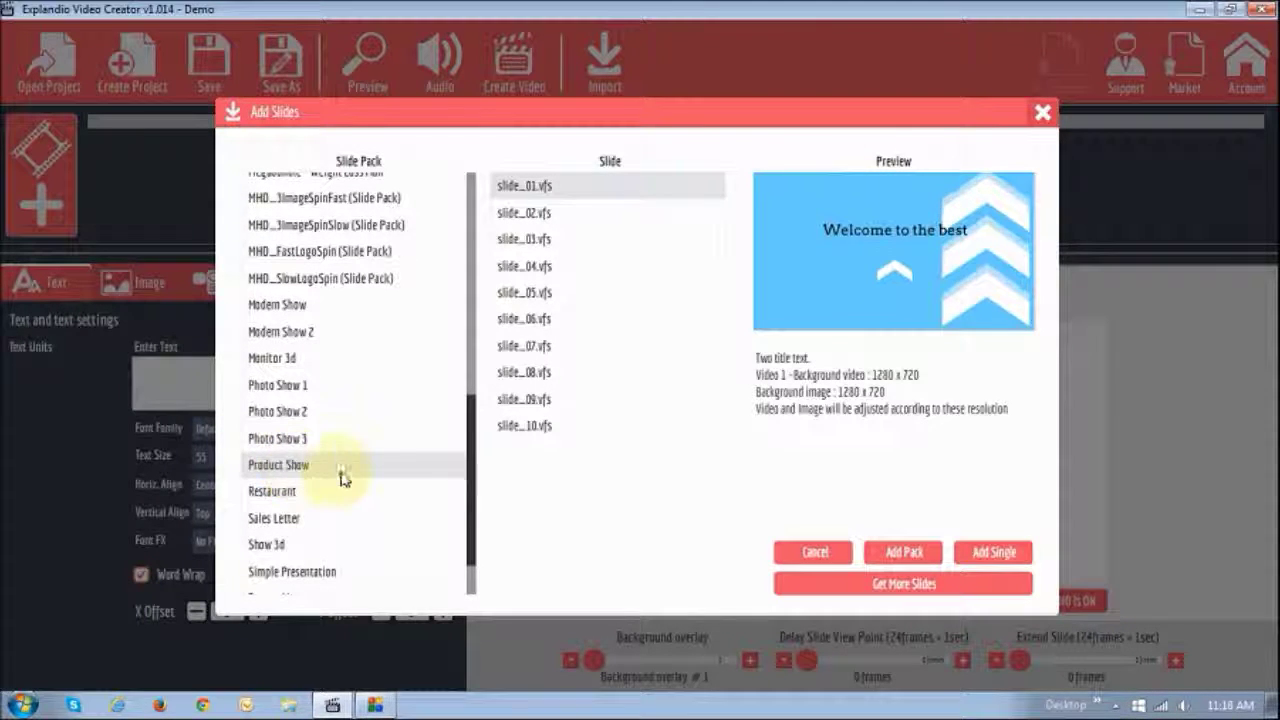
pyautogui.click(300, 492)
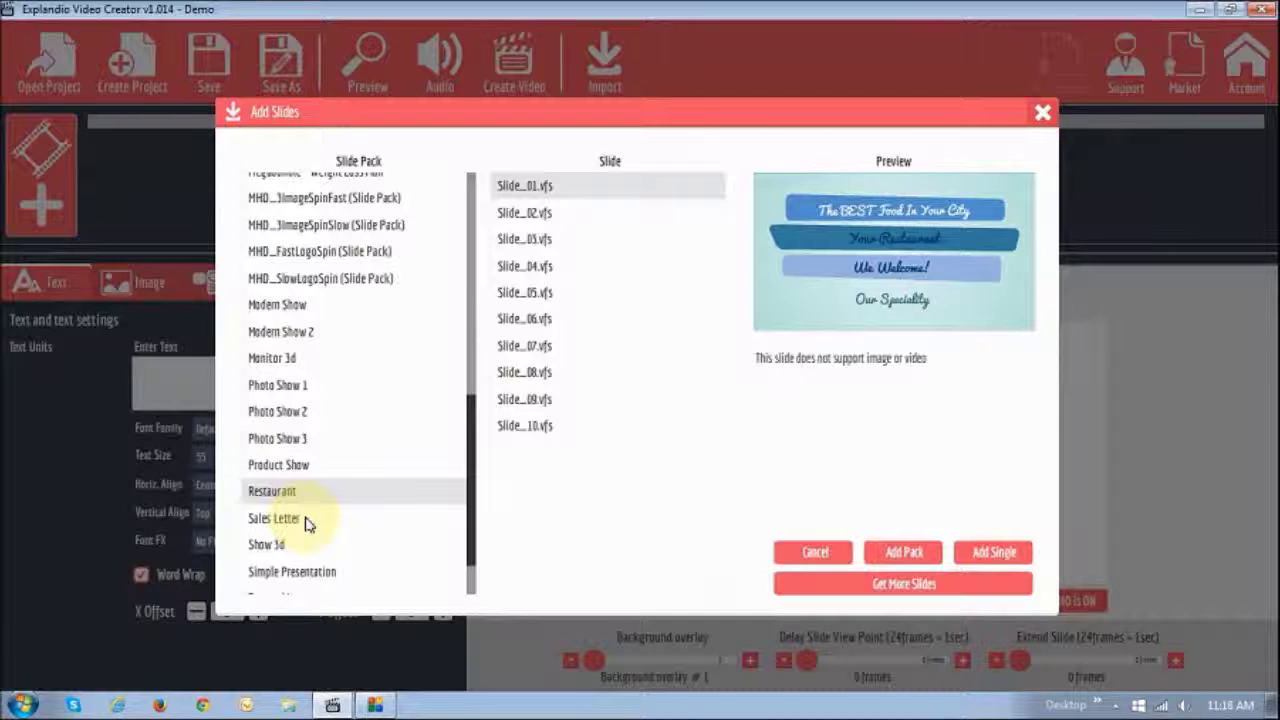
pyautogui.click(276, 518)
pyautogui.moveTo(474, 491); pyautogui.dragTo(473, 528)
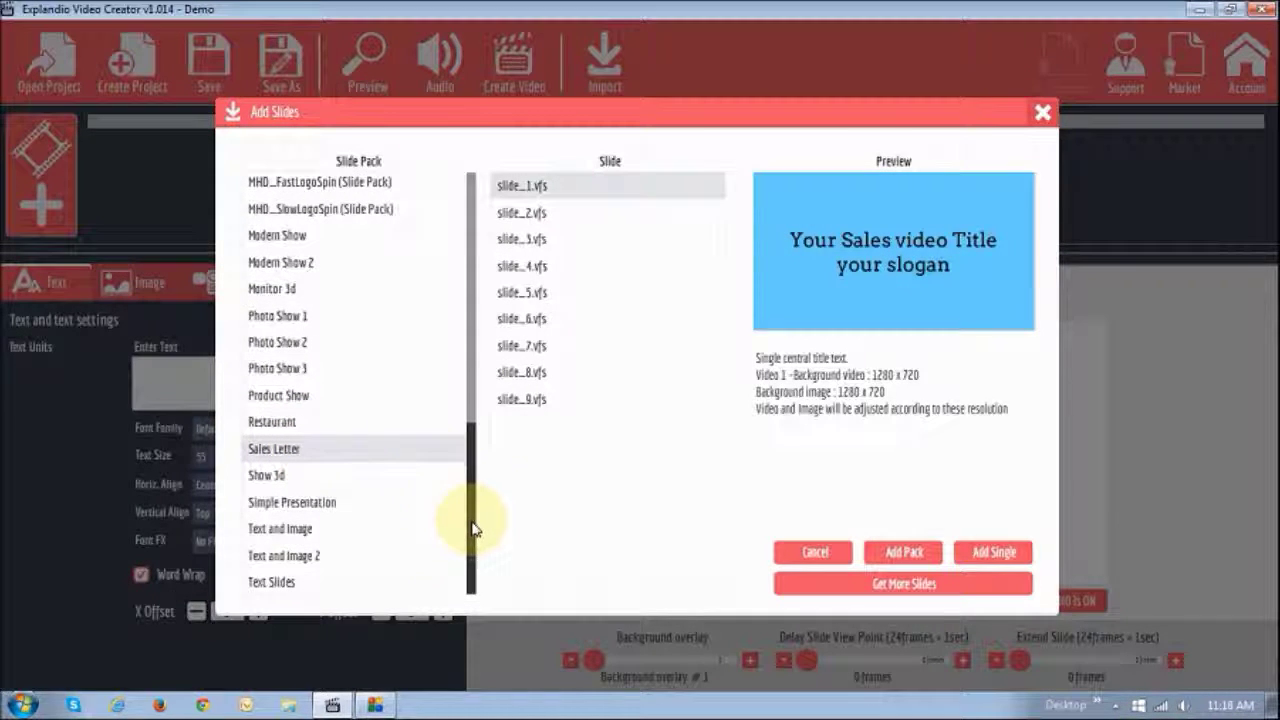
pyautogui.click(305, 535)
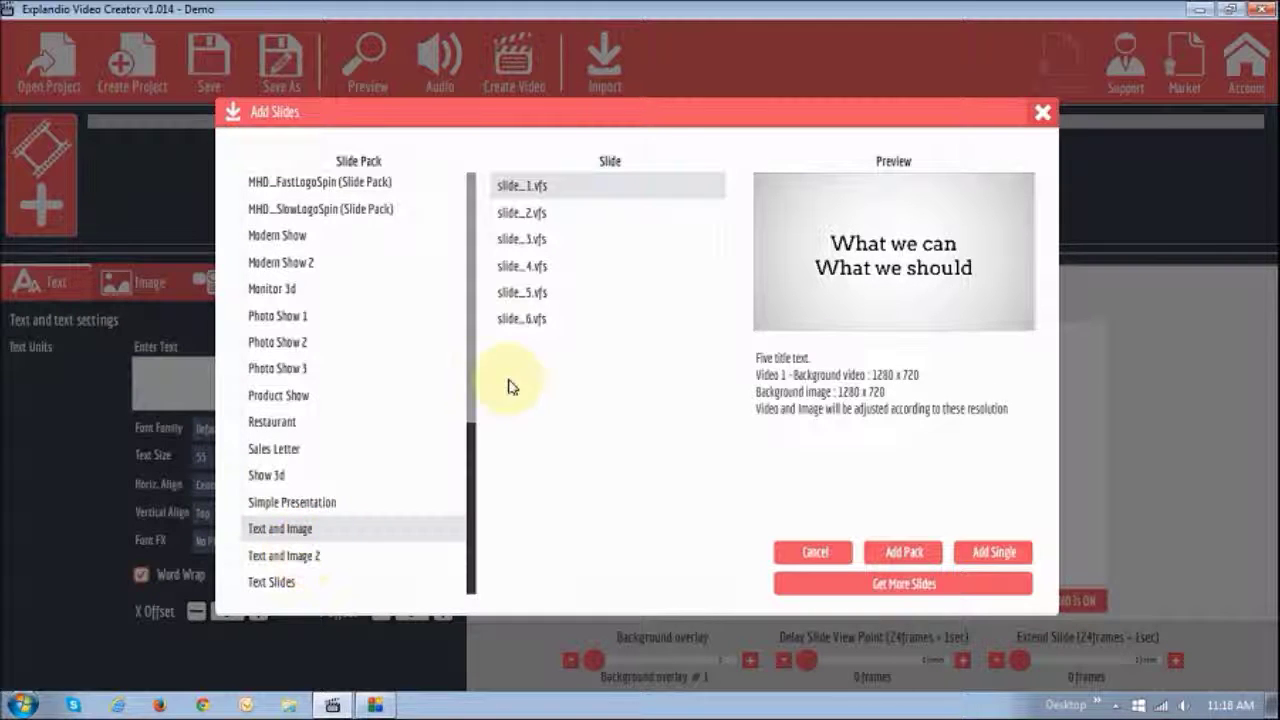
# Step: Preview Text and Image slides 2–3, then view Text and Image 2, Text Slides and Modern Show packs
pyautogui.click(513, 218)
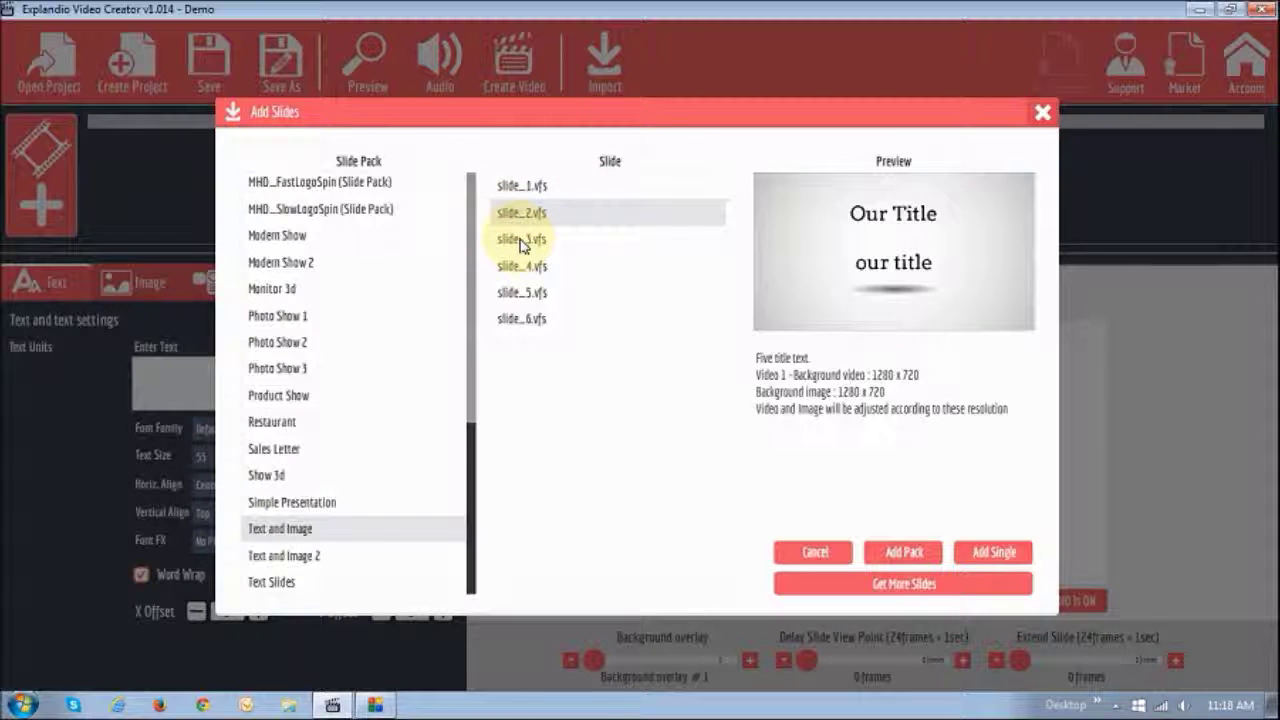
pyautogui.click(520, 243)
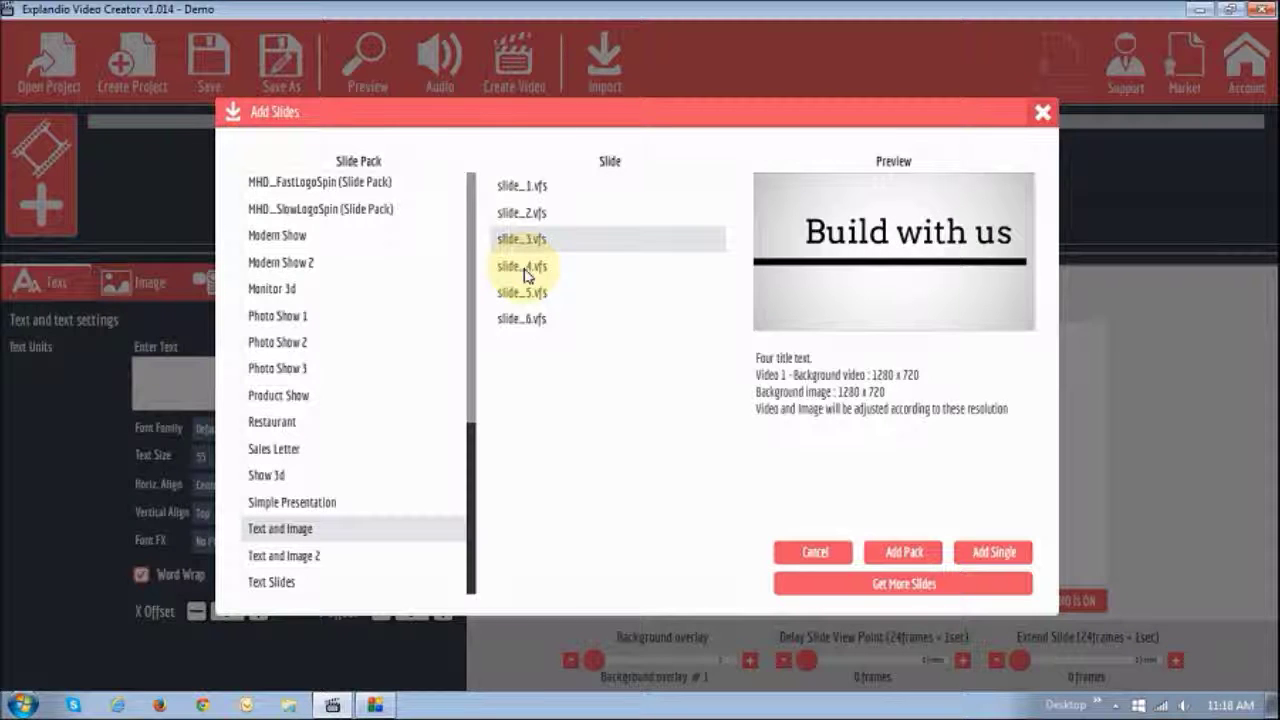
pyautogui.click(305, 555)
pyautogui.click(290, 584)
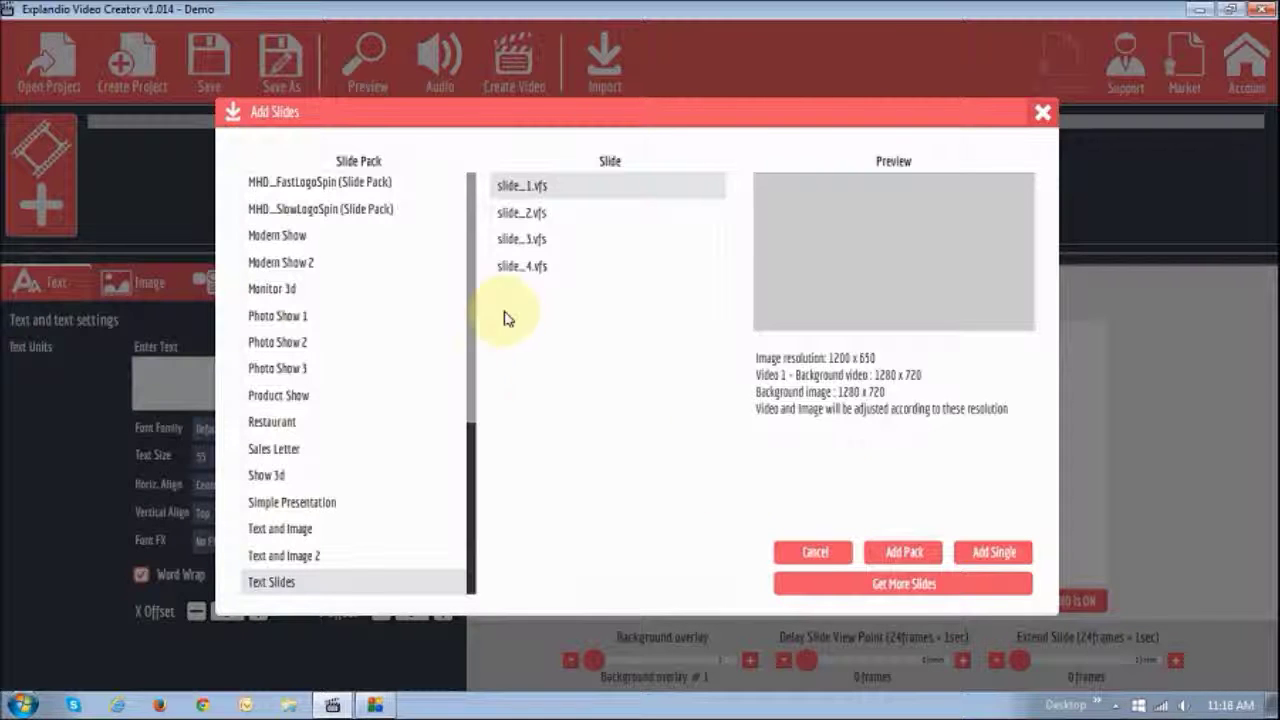
pyautogui.click(277, 236)
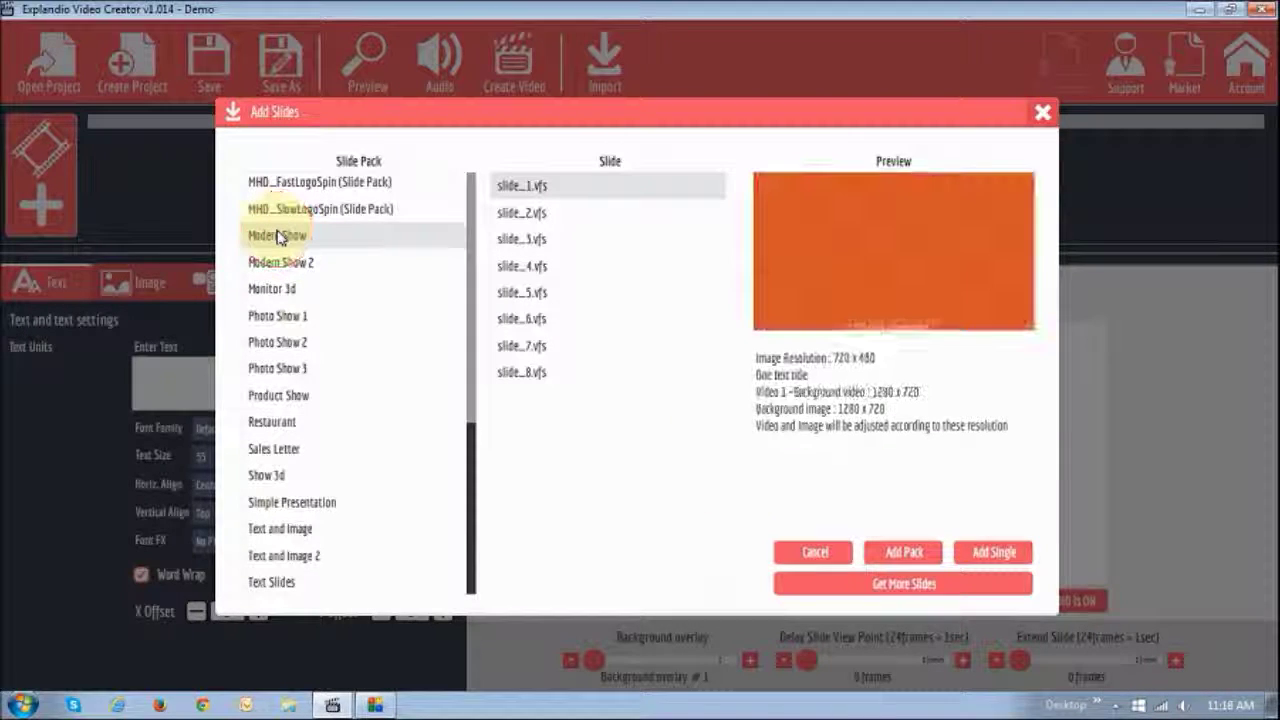